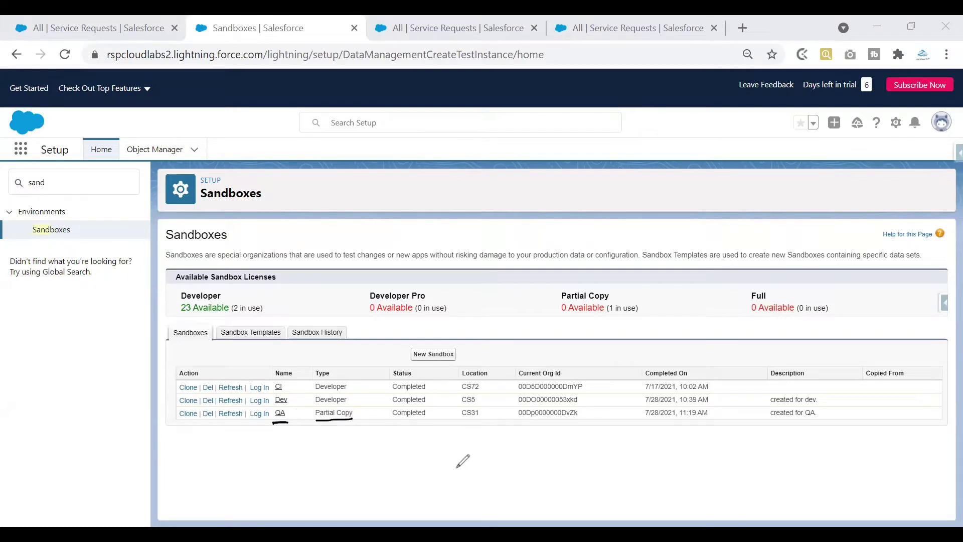
Review the CI, Dev and QA sandboxes list and close the extra All | Service Requests tabs.
{"action": "left_click_drag", "start_coordinate": [430, 415], "coordinate": [449, 407]}
{"action": "mouse_move", "coordinate": [292, 401]}
{"action": "left_mouse_down"}
{"action": "mouse_move", "coordinate": [306, 396]}
{"action": "mouse_move", "coordinate": [294, 417]}
{"action": "mouse_move", "coordinate": [307, 408]}
{"action": "left_mouse_up"}
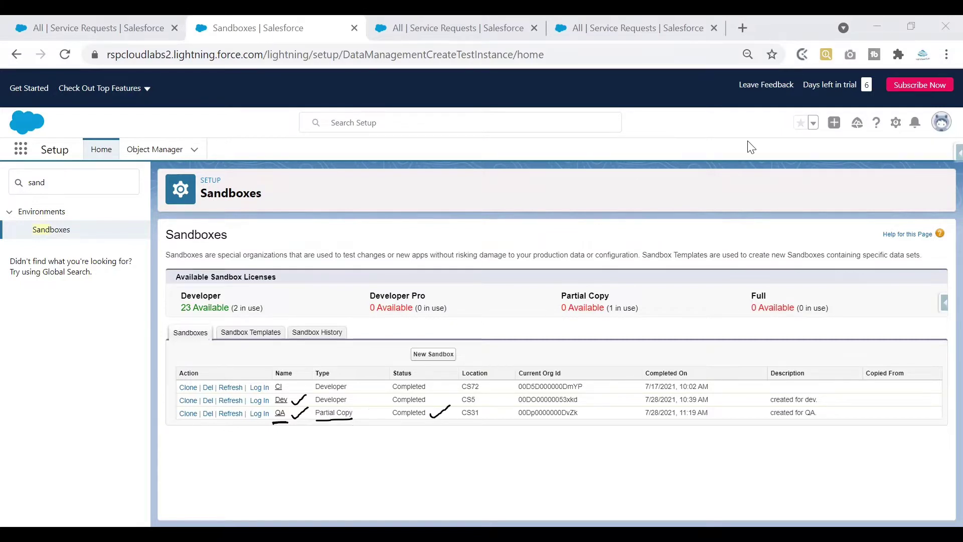
{"action": "key", "text": "ctrl+shift+Tab"}
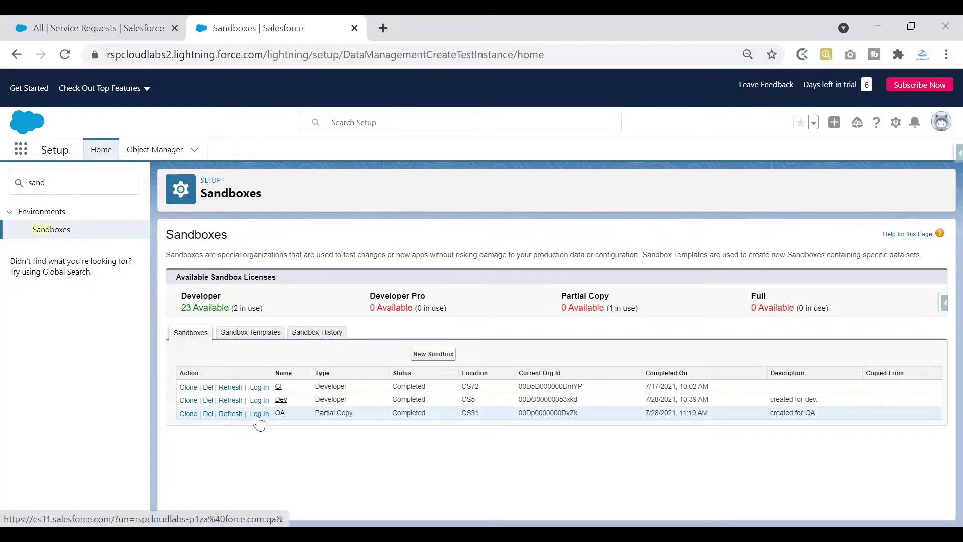
Start the QA sandbox login and load test.salesforce.com in a new tab.
{"action": "left_click", "coordinate": [259, 415]}
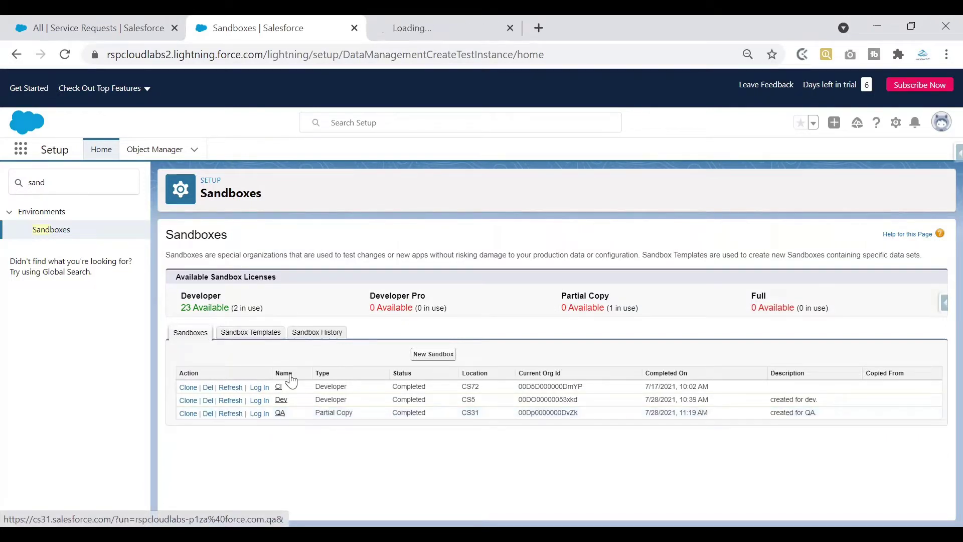
{"action": "left_click", "coordinate": [423, 31]}
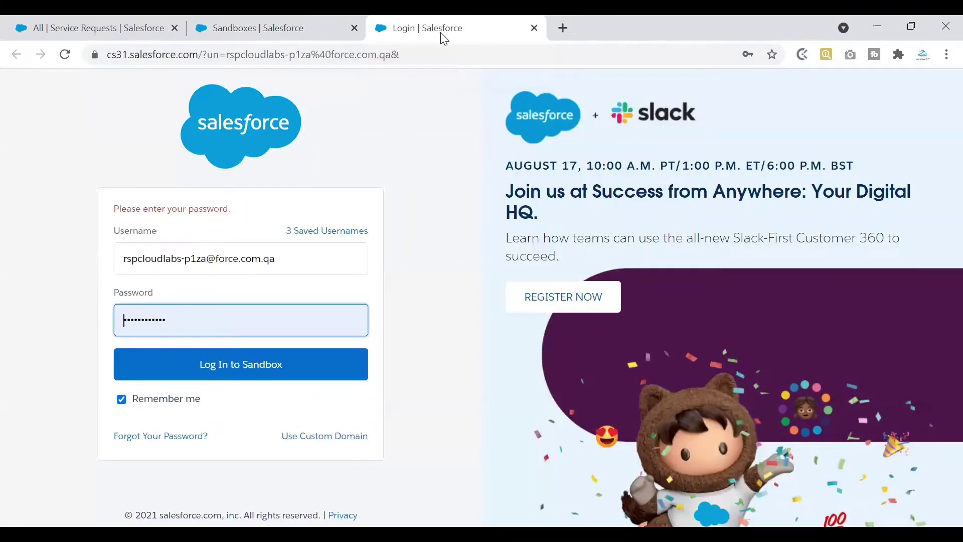
{"action": "left_click", "coordinate": [563, 27]}
{"action": "type", "text": "te"}
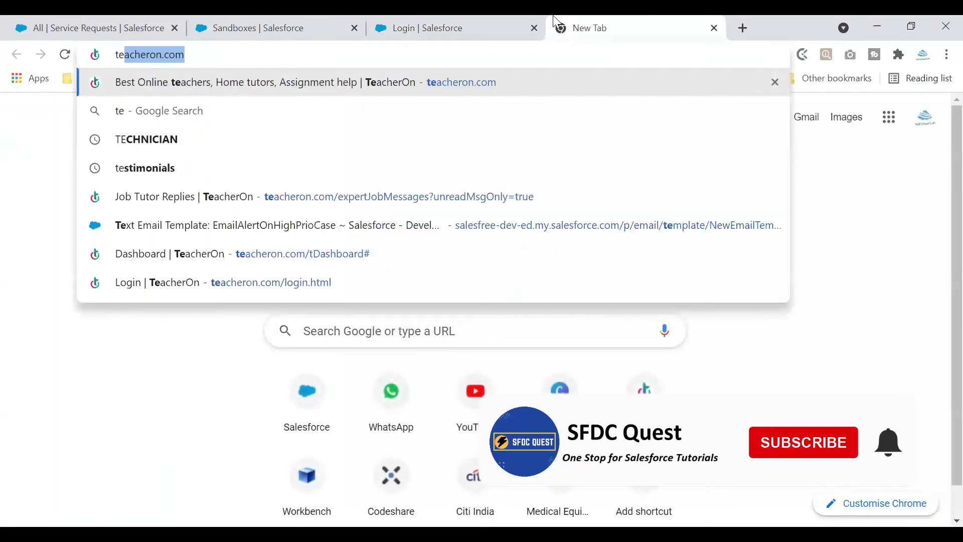
{"action": "type", "text": "st"}
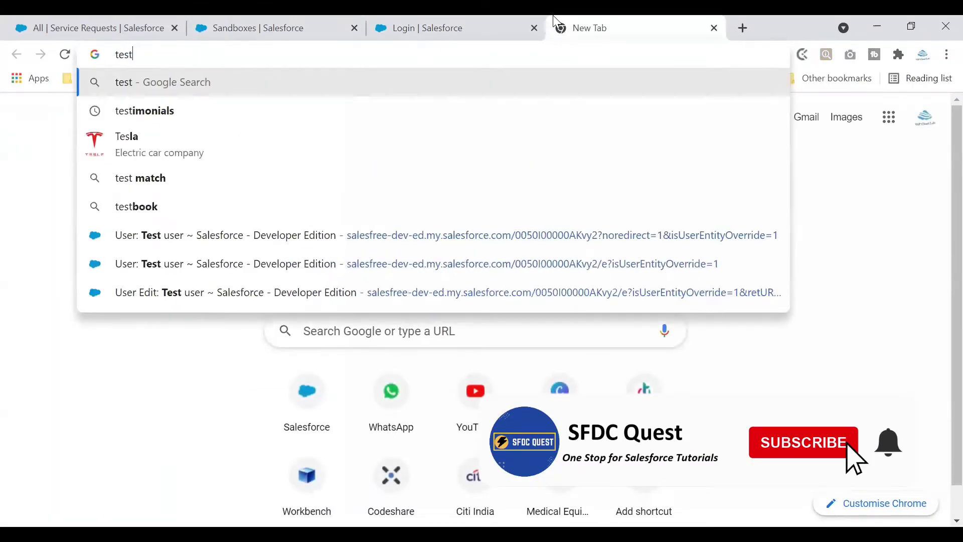
{"action": "type", "text": ".sa"}
{"action": "key", "text": "Down"}
{"action": "key", "text": "Down"}
{"action": "key", "text": "Down"}
{"action": "key", "text": "Down"}
{"action": "key", "text": "Down"}
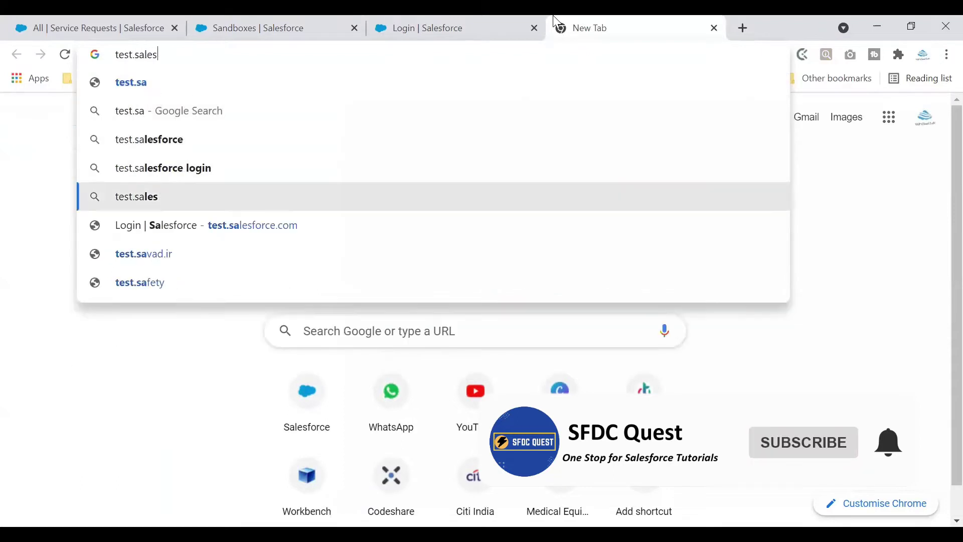
{"action": "key", "text": "Return"}
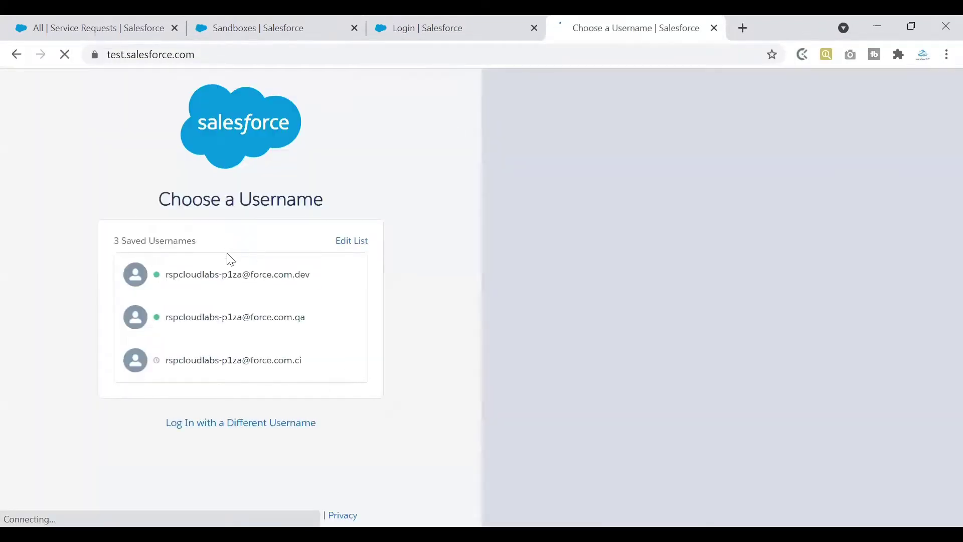
Copy the QA username from its login page and paste it with the .qa suffix.
{"action": "left_click", "coordinate": [239, 423]}
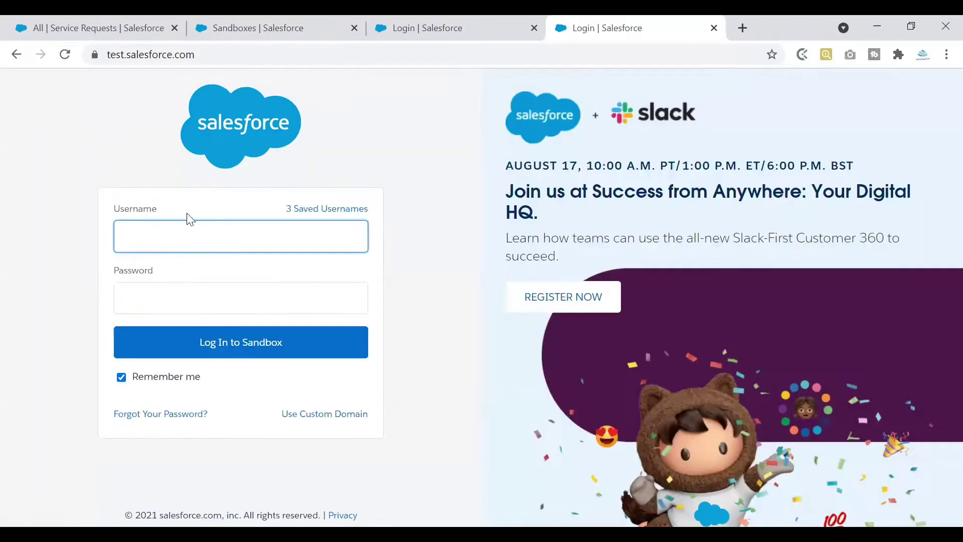
{"action": "left_click", "coordinate": [428, 34]}
{"action": "left_click_drag", "start_coordinate": [261, 258], "coordinate": [120, 257]}
{"action": "key", "text": "ctrl+c"}
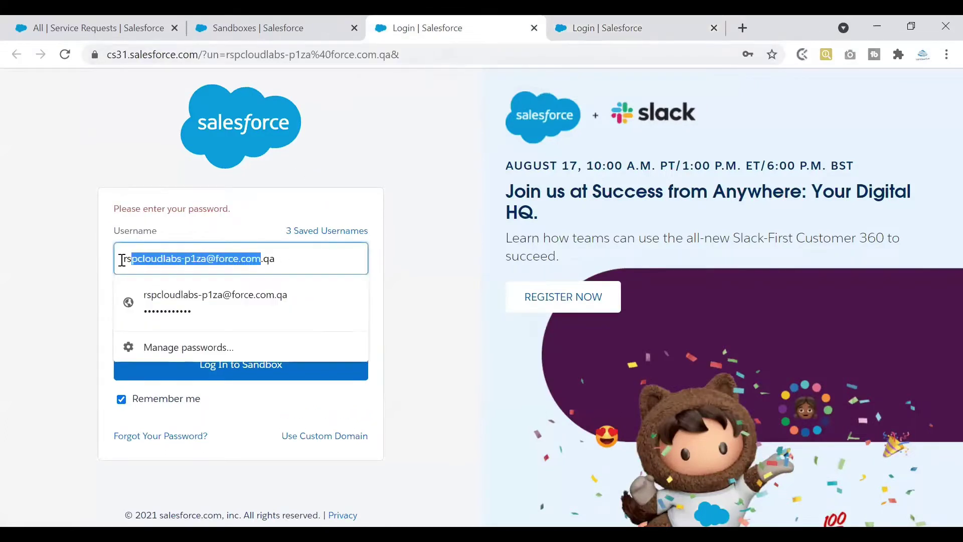
{"action": "left_click", "coordinate": [587, 28]}
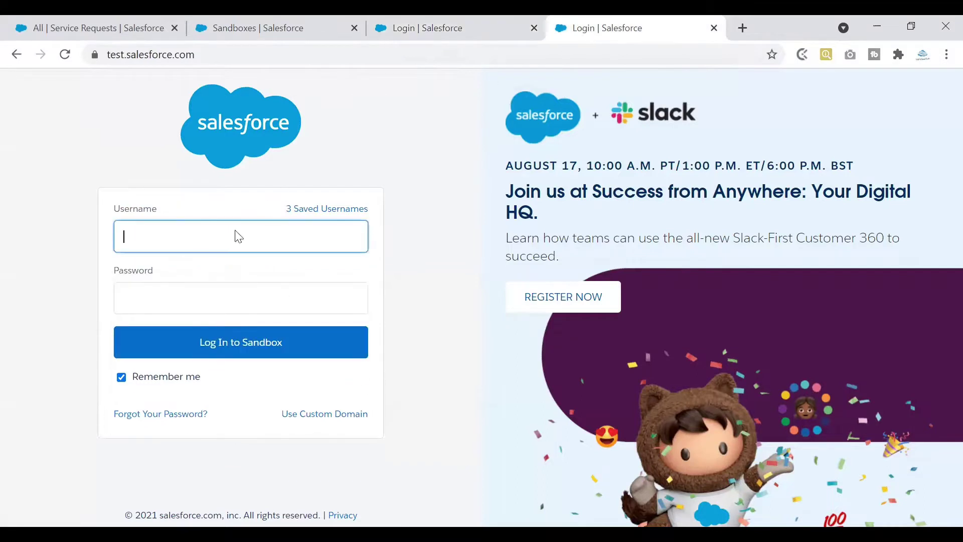
{"action": "left_click", "coordinate": [183, 241]}
{"action": "key", "text": "ctrl+v"}
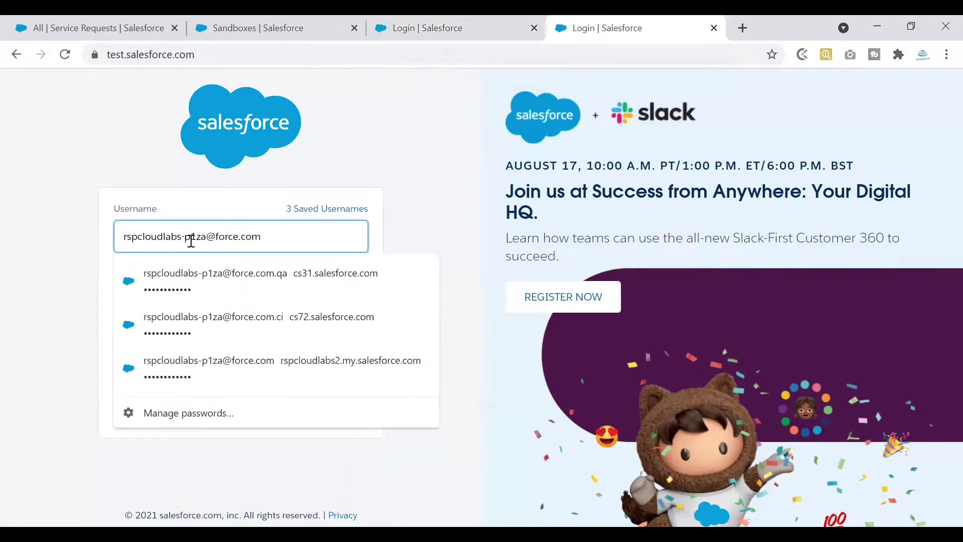
{"action": "type", "text": ".qa"}
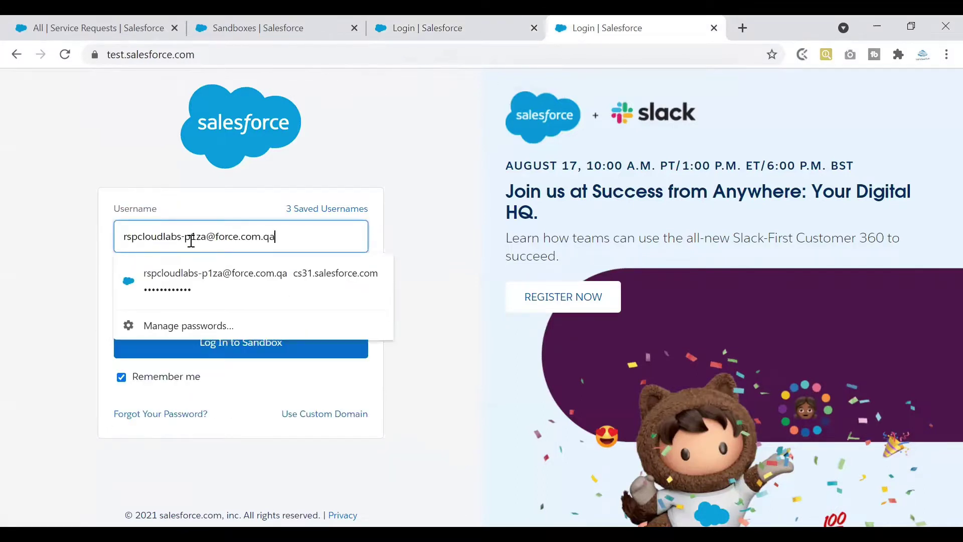
Fill in the saved QA password and log in to the QA sandbox.
{"action": "left_click", "coordinate": [292, 236]}
{"action": "left_click", "coordinate": [432, 202]}
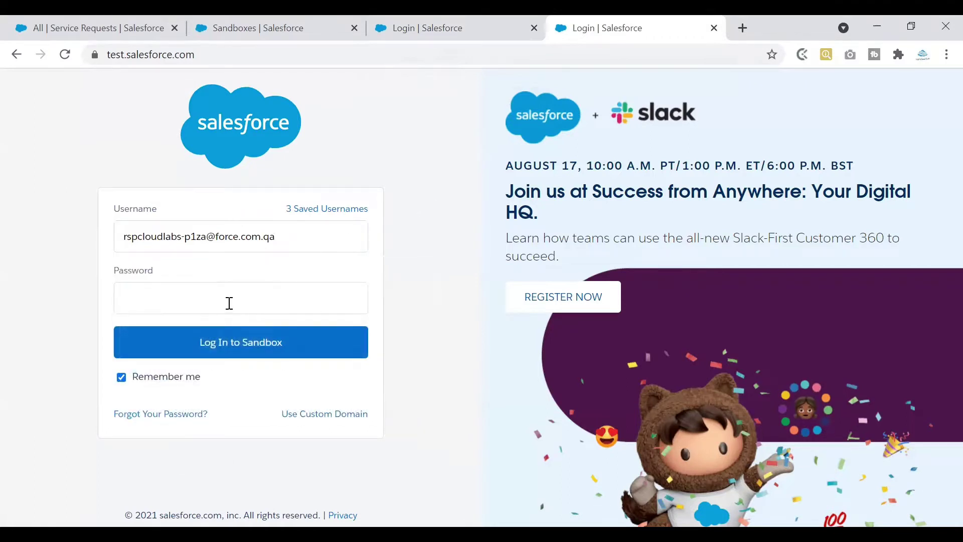
{"action": "left_click", "coordinate": [231, 303]}
{"action": "left_click", "coordinate": [235, 338]}
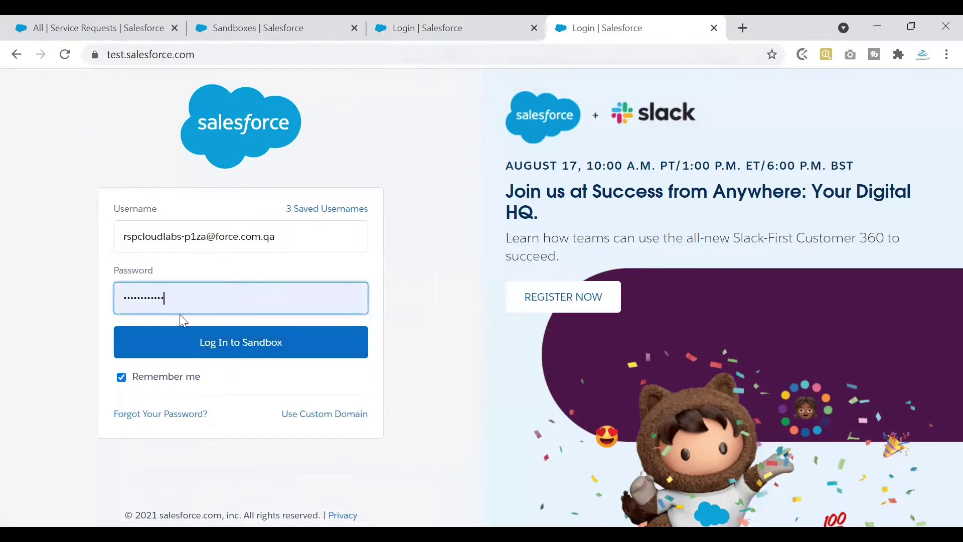
{"action": "left_click", "coordinate": [211, 346]}
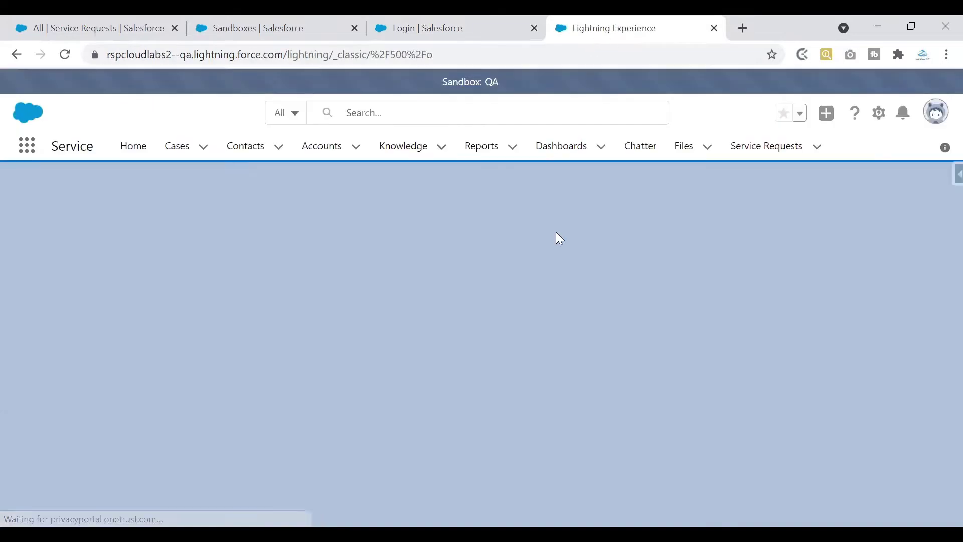
Log in on the other QA login tab and close the duplicate Cases tab.
{"action": "left_click", "coordinate": [482, 20]}
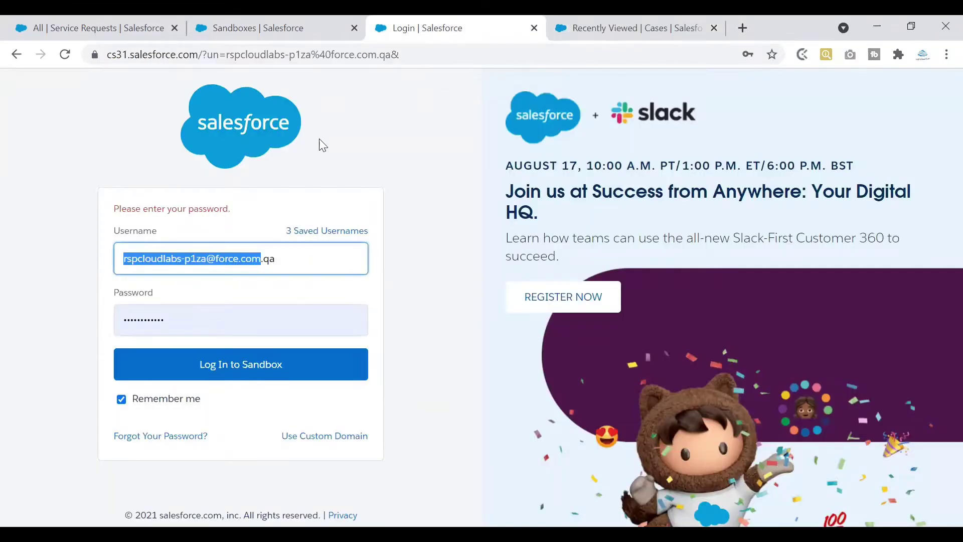
{"action": "left_click", "coordinate": [314, 28]}
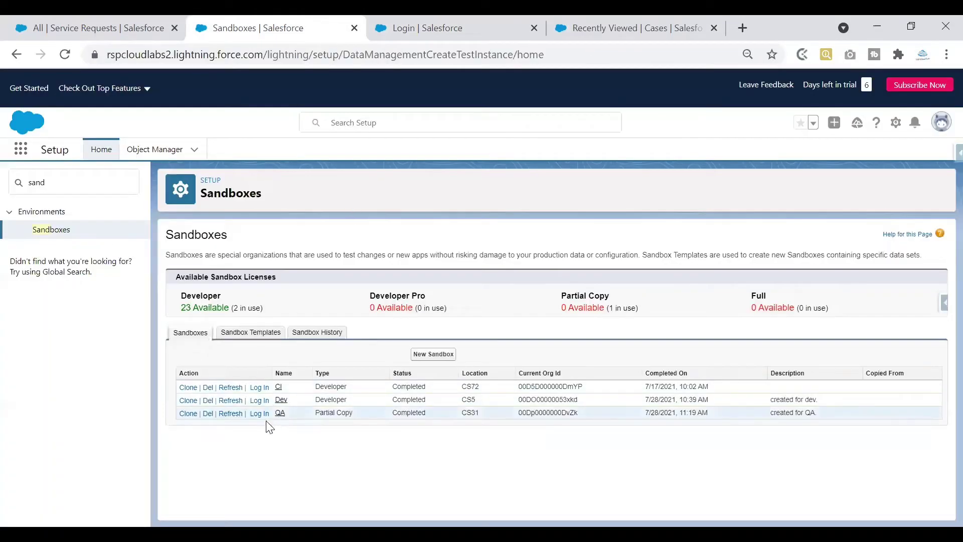
{"action": "left_click", "coordinate": [419, 27]}
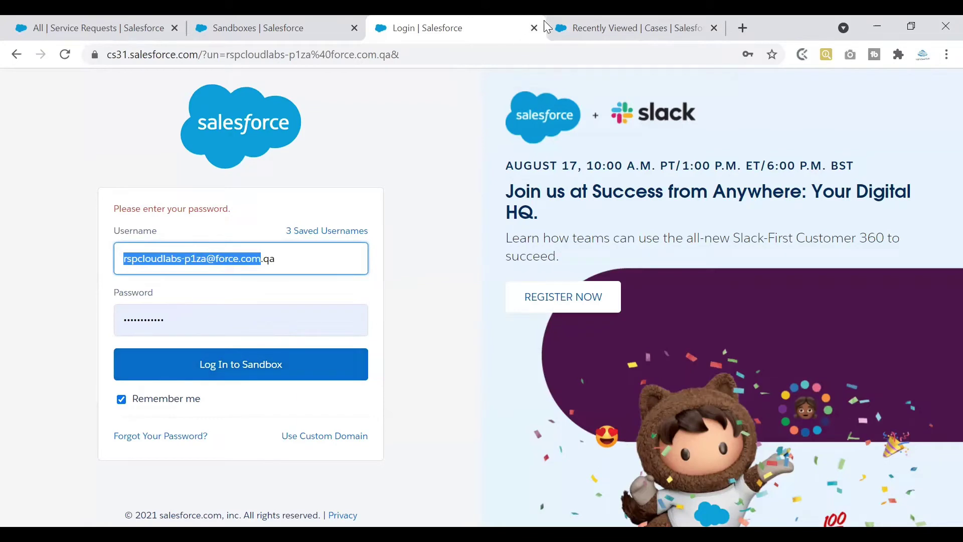
{"action": "left_click", "coordinate": [281, 367]}
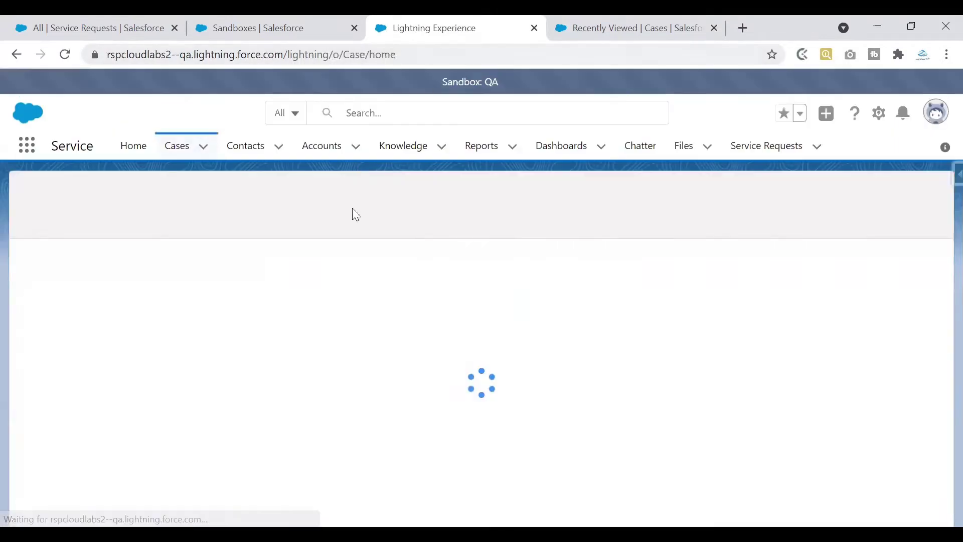
{"action": "left_click", "coordinate": [619, 37]}
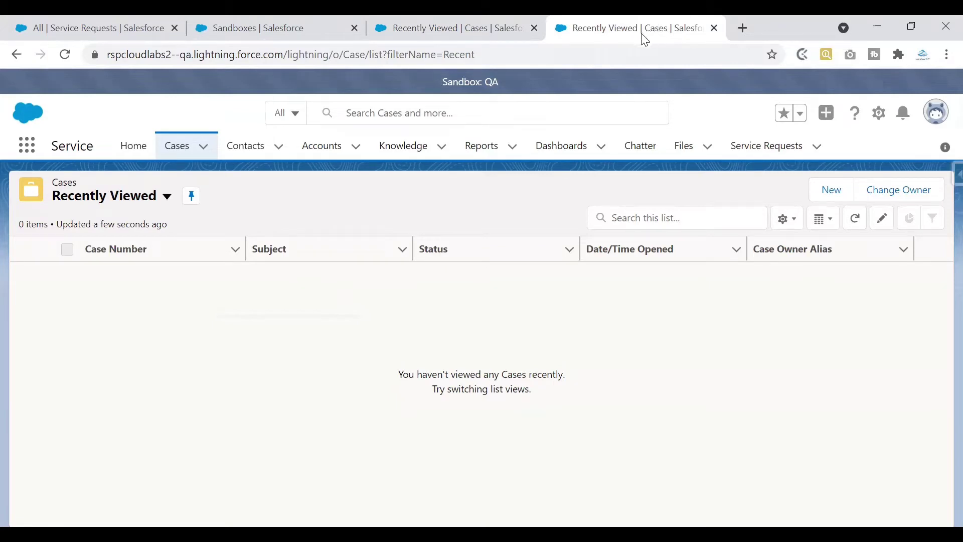
{"action": "left_click", "coordinate": [534, 29]}
Highlight the Sandboxes heading on the setup page, then return to the QA Cases tab.
{"action": "left_click", "coordinate": [281, 35]}
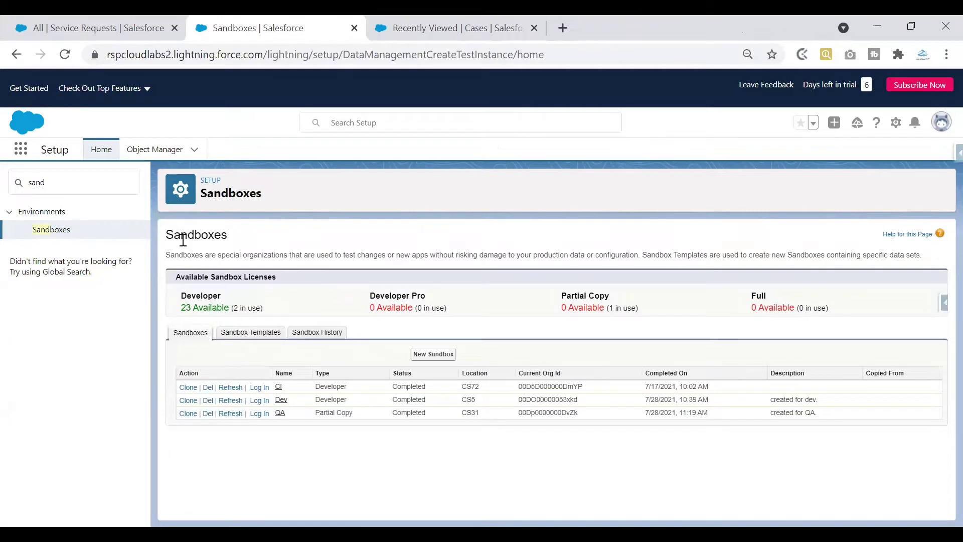
{"action": "left_click_drag", "start_coordinate": [169, 235], "coordinate": [245, 243]}
{"action": "left_click", "coordinate": [260, 421]}
{"action": "key", "text": "ctrl+Tab"}
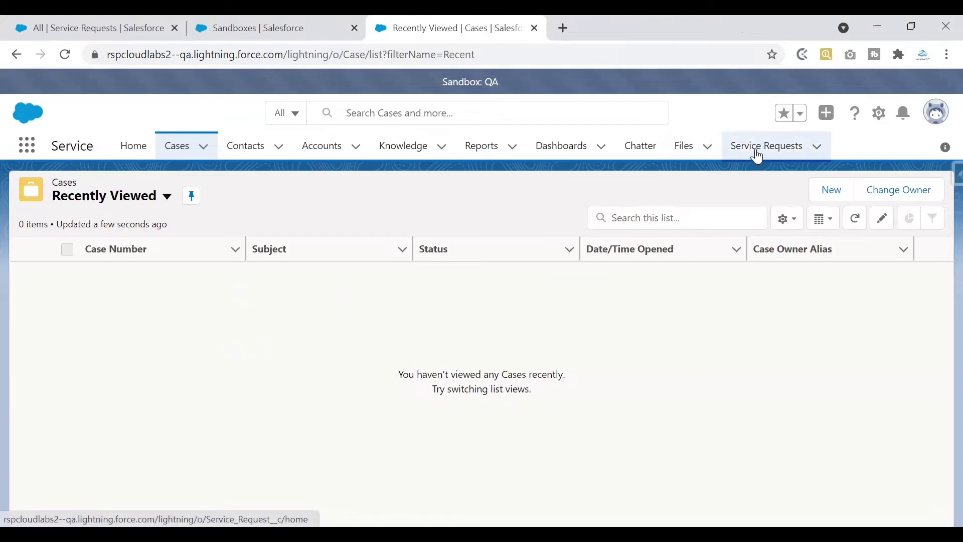
Open QA's Service Requests list beside production's and compare their SR-0001 to SR-0006 records.
{"action": "left_click_drag", "start_coordinate": [483, 80], "coordinate": [514, 82]}
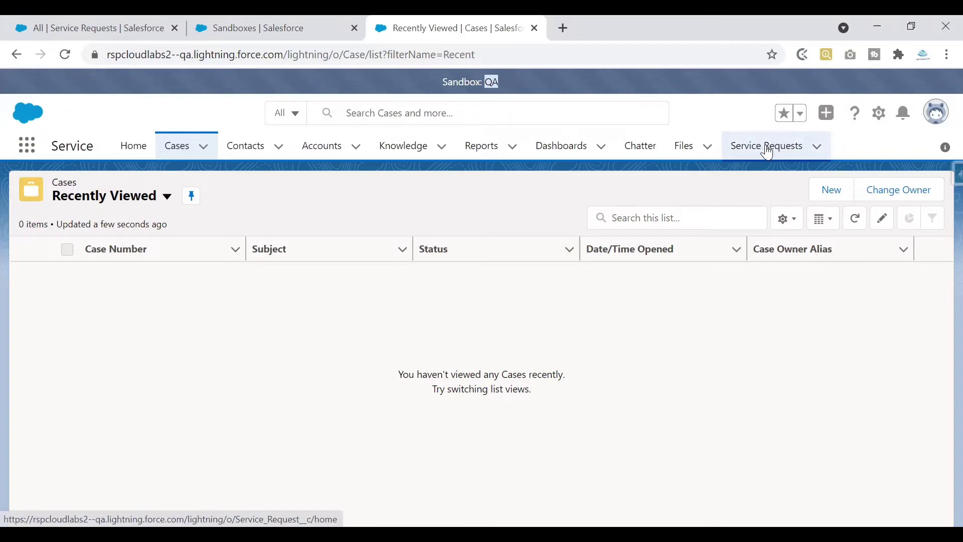
{"action": "left_click", "coordinate": [767, 148]}
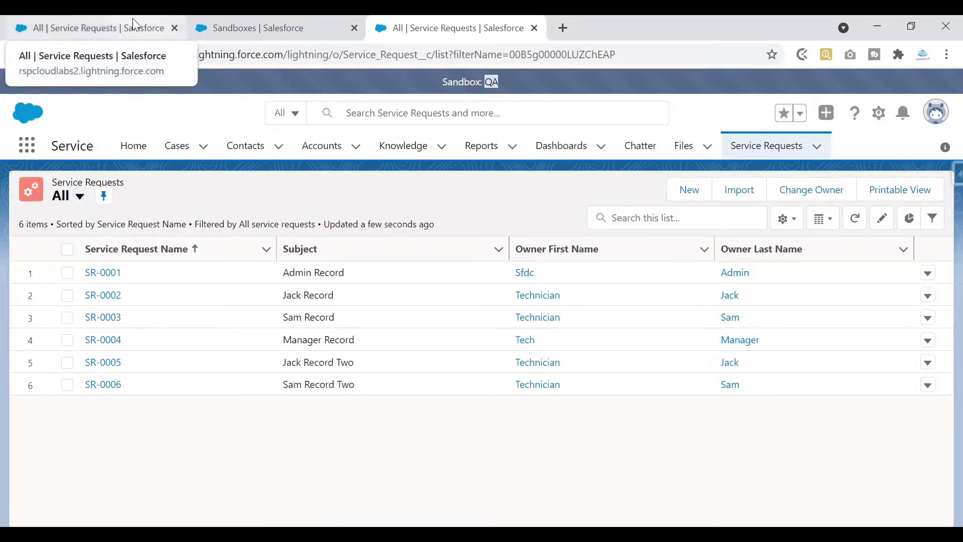
{"action": "left_click_drag", "start_coordinate": [90, 27], "coordinate": [227, 30]}
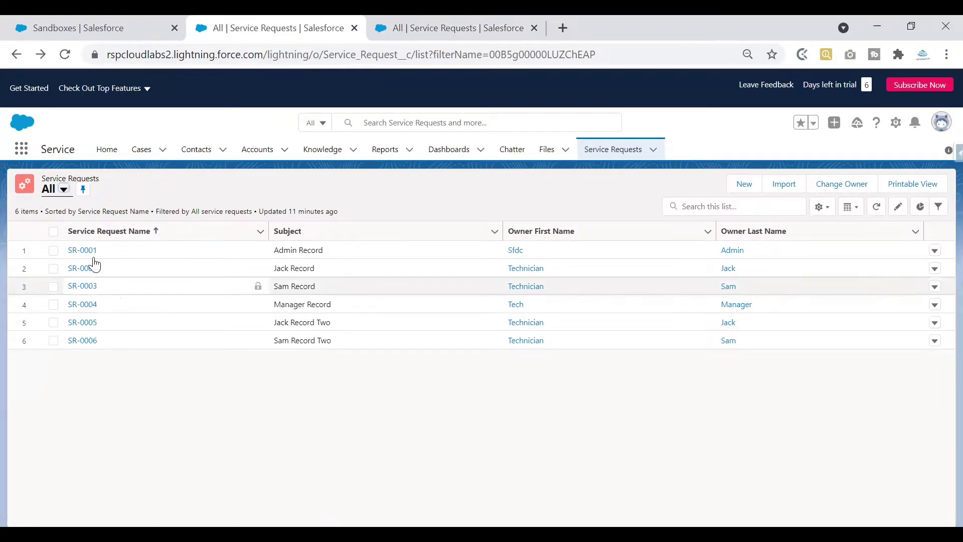
{"action": "left_click", "coordinate": [396, 22]}
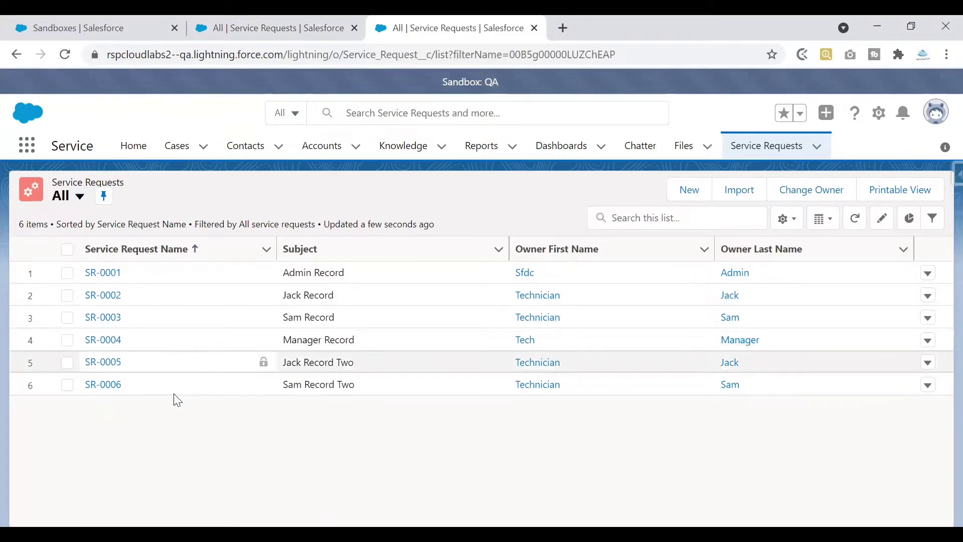
{"action": "left_click", "coordinate": [287, 33]}
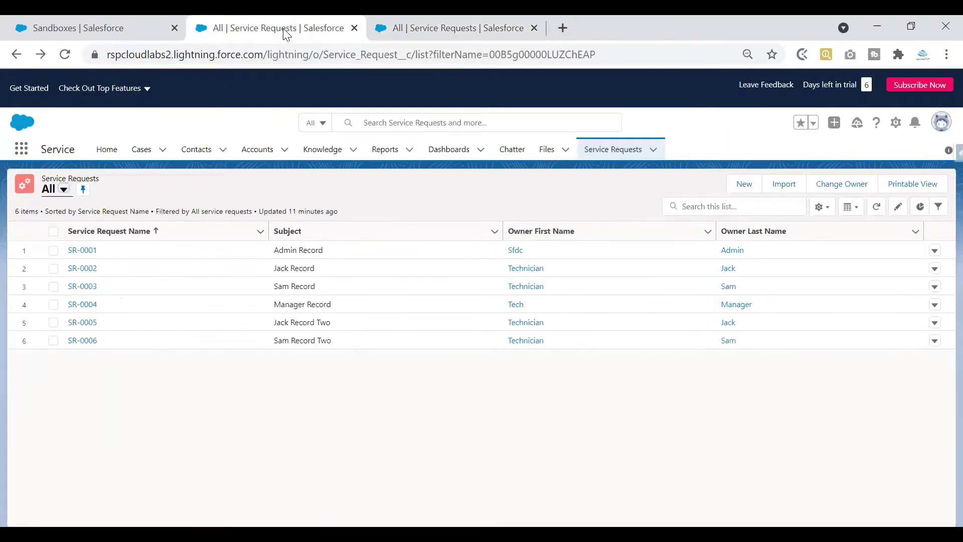
{"action": "left_click", "coordinate": [441, 28]}
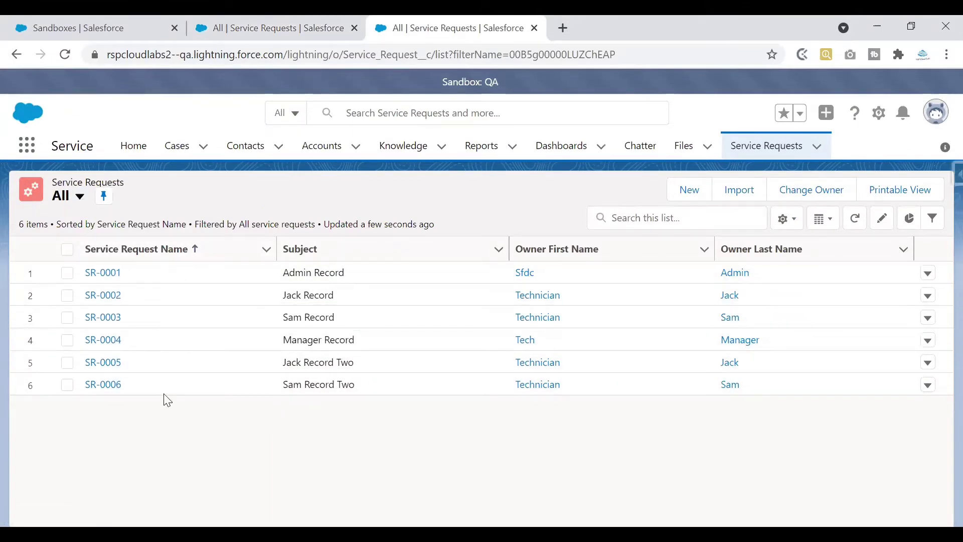
Load test.salesforce.com in a new tab and fill in the saved QA sandbox login.
{"action": "left_click", "coordinate": [564, 28]}
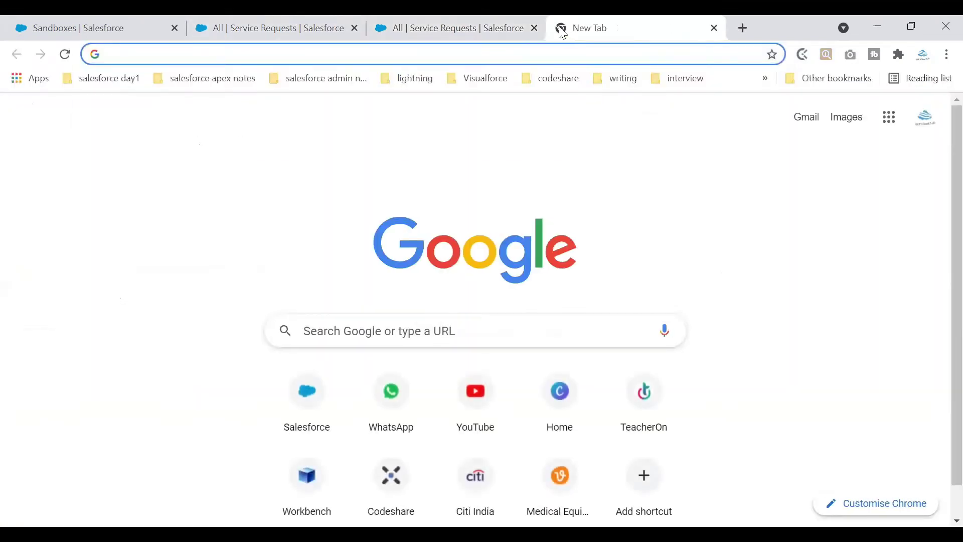
{"action": "type", "text": "test.salesforce.com"}
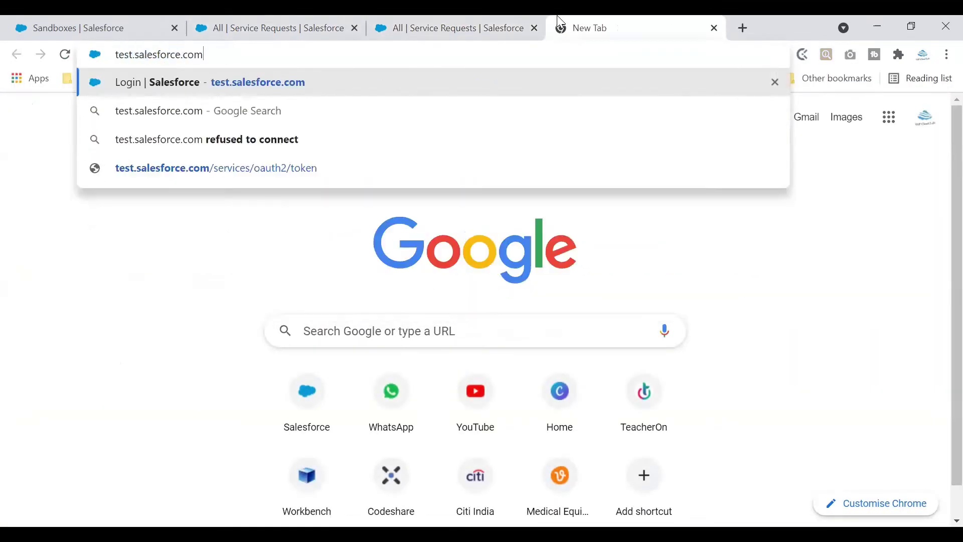
{"action": "key", "text": "Return"}
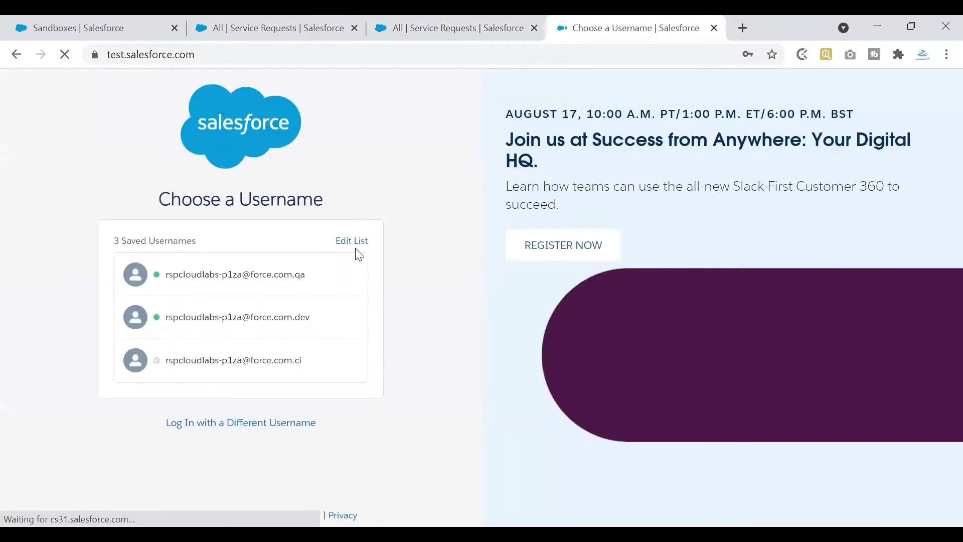
{"action": "left_click", "coordinate": [284, 430]}
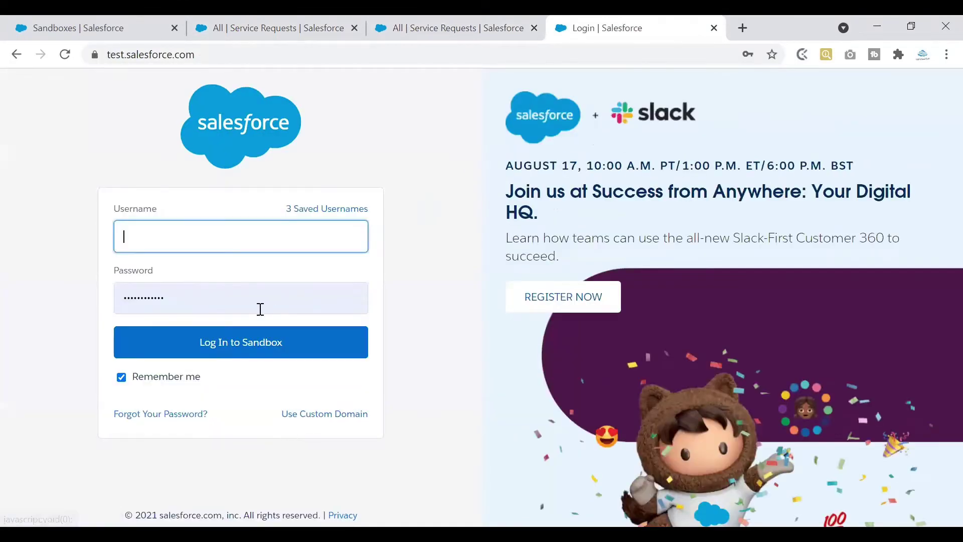
{"action": "left_click", "coordinate": [251, 239]}
{"action": "left_click", "coordinate": [282, 289]}
Change the username suffix to .dev and log in to the Dev sandbox.
{"action": "left_click_drag", "start_coordinate": [270, 237], "coordinate": [283, 238]}
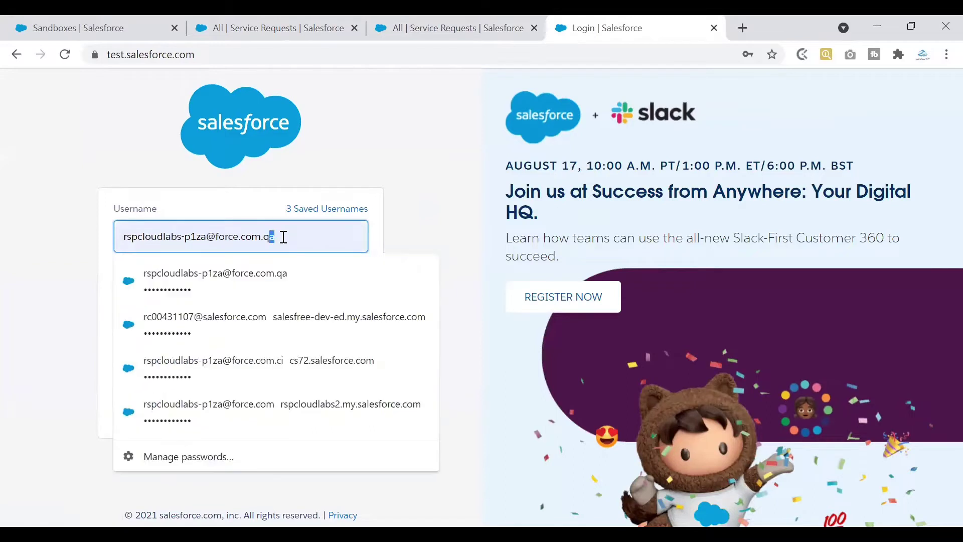
{"action": "key", "text": "BackSpace"}
{"action": "key", "text": "BackSpace"}
{"action": "type", "text": "dev"}
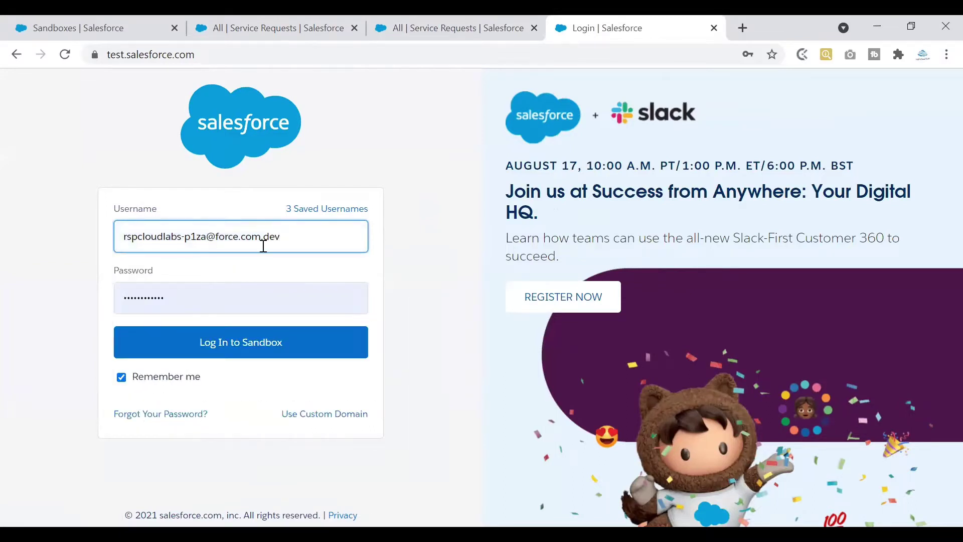
{"action": "left_click", "coordinate": [262, 246]}
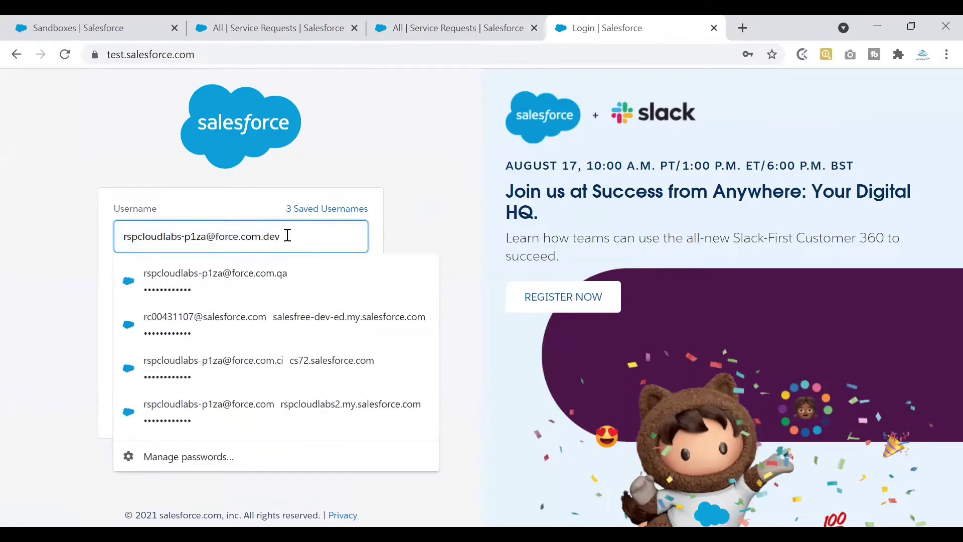
{"action": "left_click", "coordinate": [344, 187]}
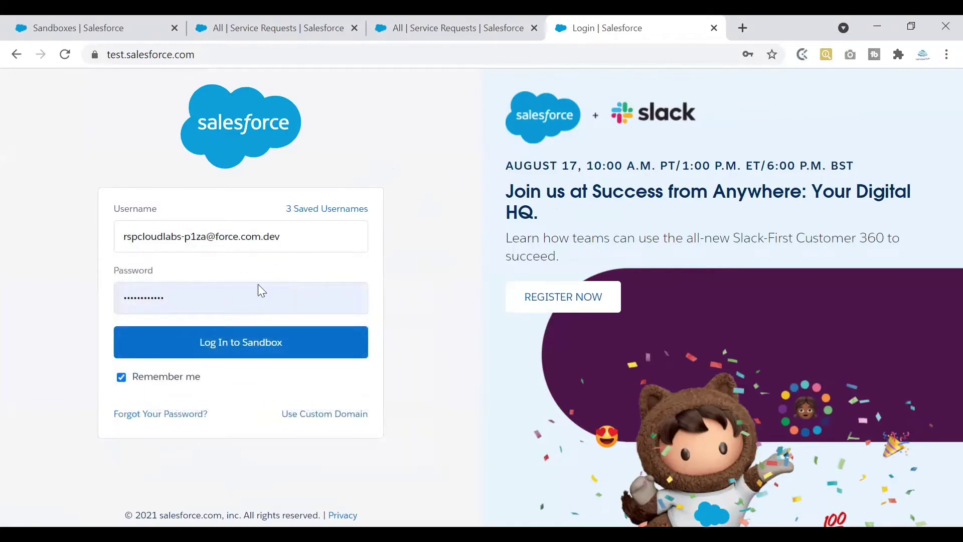
{"action": "left_click_drag", "start_coordinate": [266, 237], "coordinate": [290, 237]}
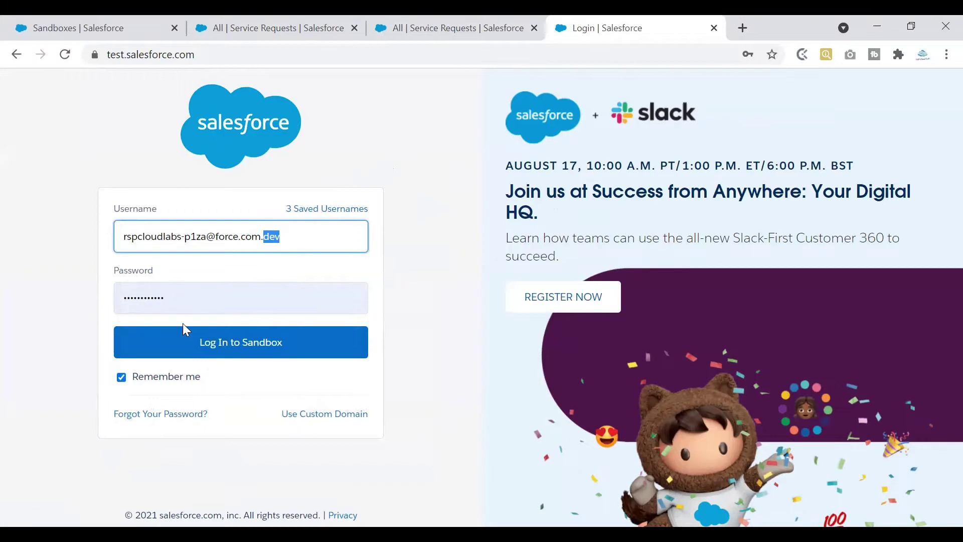
{"action": "left_click", "coordinate": [183, 337]}
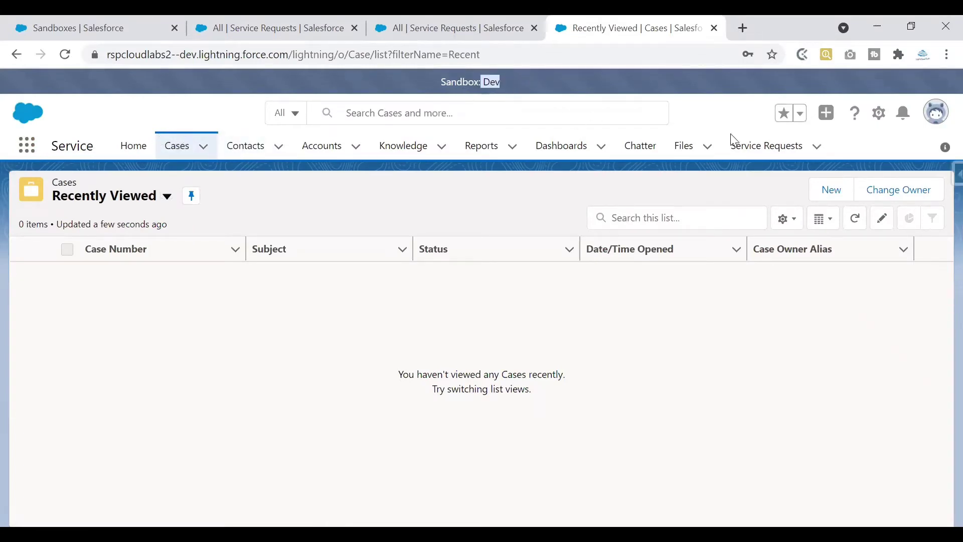
Show the Dev sandbox's Service Requests in the All list view, holding 0 items.
{"action": "left_click", "coordinate": [775, 148]}
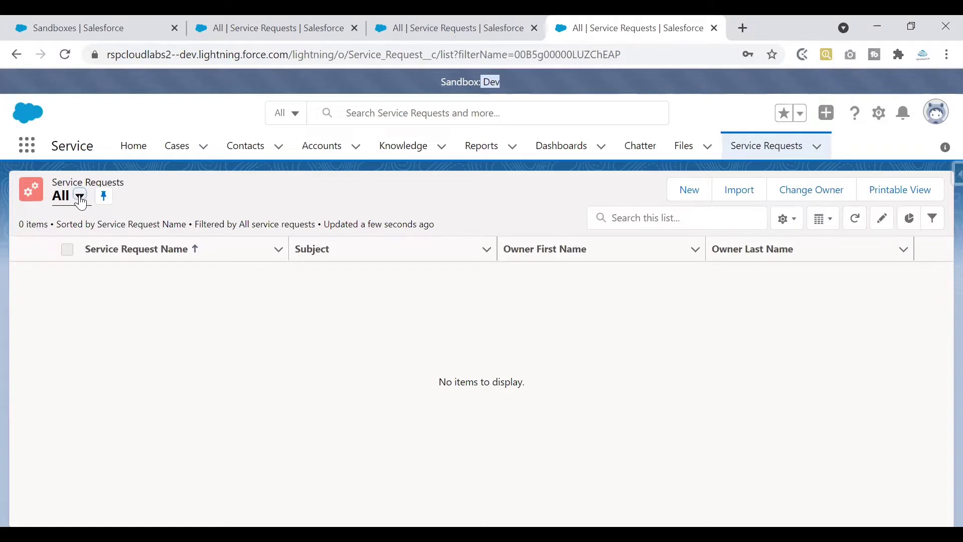
{"action": "left_click", "coordinate": [78, 196]}
{"action": "left_click", "coordinate": [107, 249]}
Flip between the QA, Dev and production lists, then start a new Dev service request.
{"action": "left_click", "coordinate": [475, 30]}
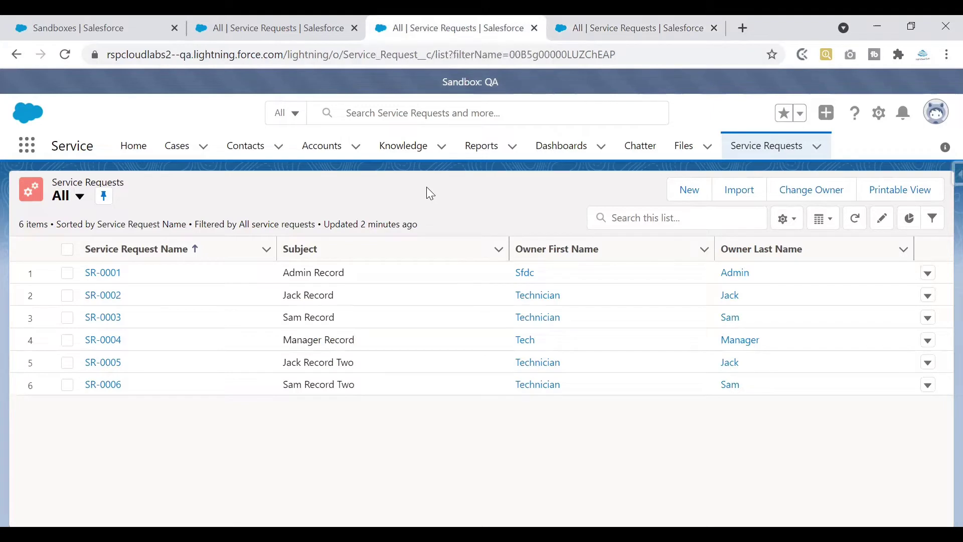
{"action": "key", "text": "ctrl+Tab"}
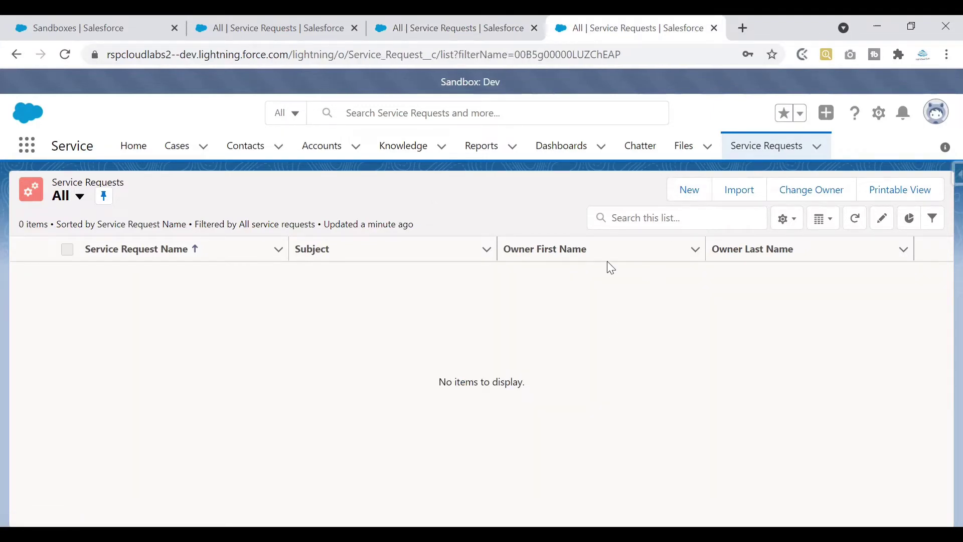
{"action": "left_click", "coordinate": [476, 21]}
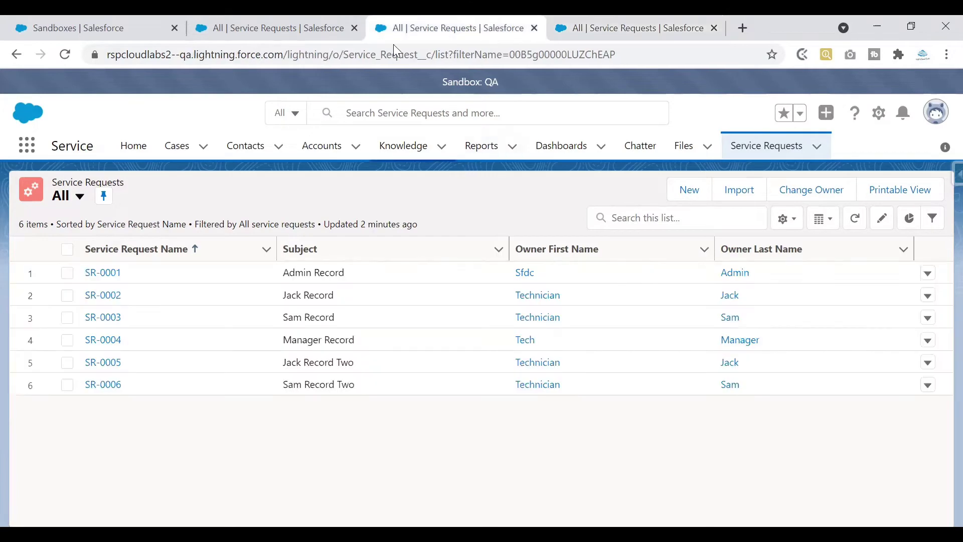
{"action": "left_click", "coordinate": [279, 30]}
{"action": "left_click", "coordinate": [597, 30]}
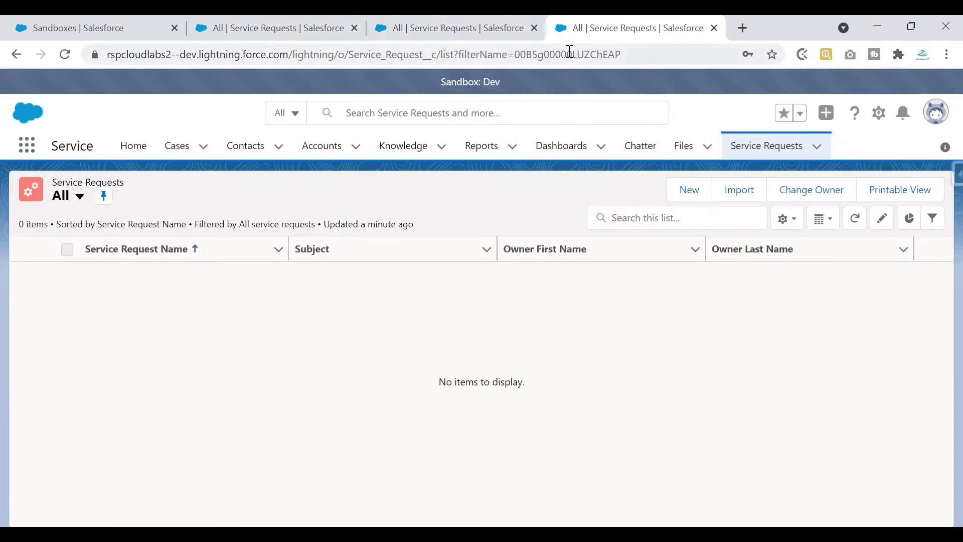
{"action": "left_click", "coordinate": [685, 192]}
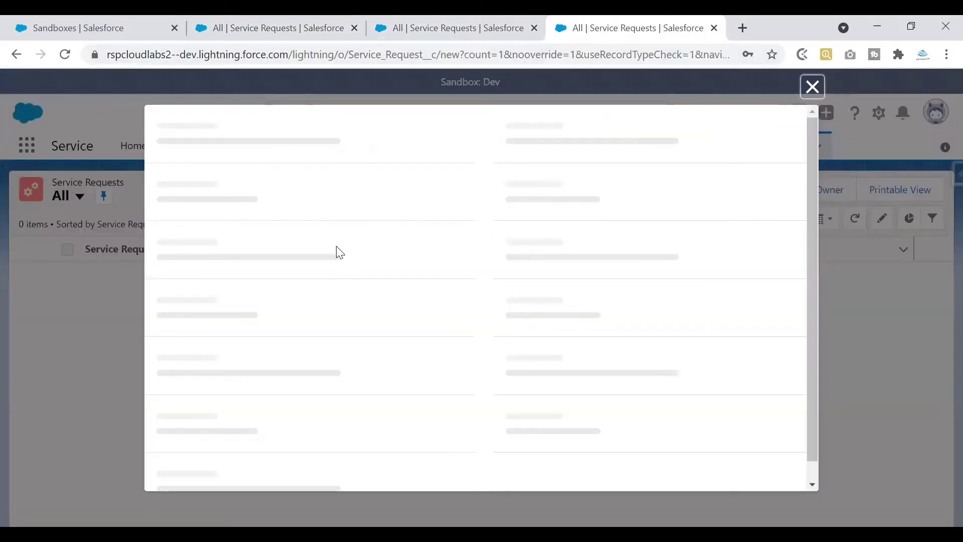
Save a new Dev service request with subject 'dev record', then return to production's list.
{"action": "type", "text": "dev record"}
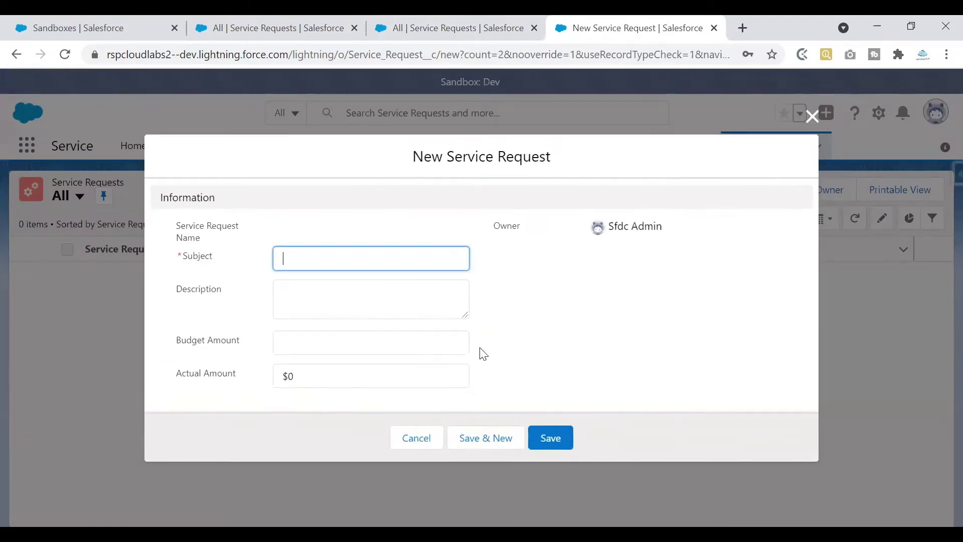
{"action": "type", "text": "dev record"}
{"action": "left_click", "coordinate": [550, 437]}
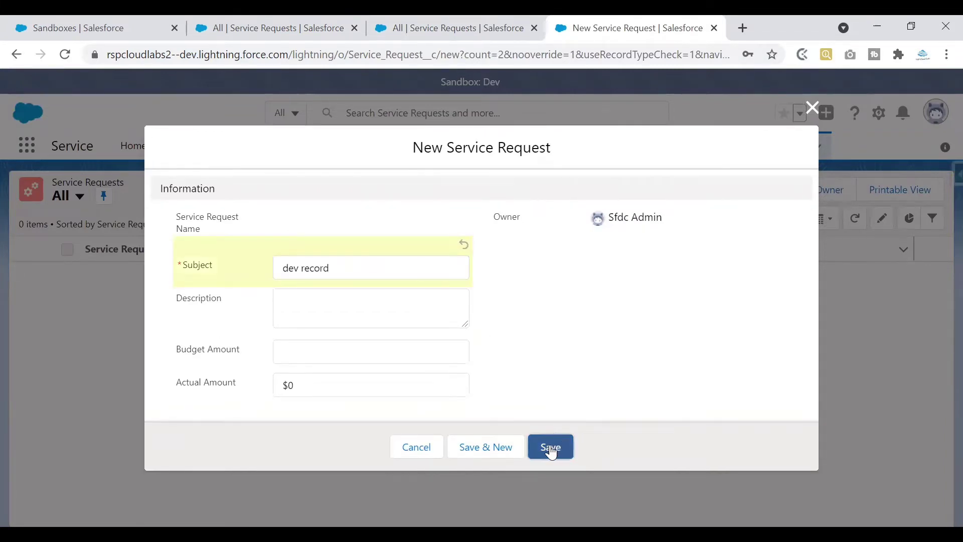
{"action": "left_click", "coordinate": [551, 452]}
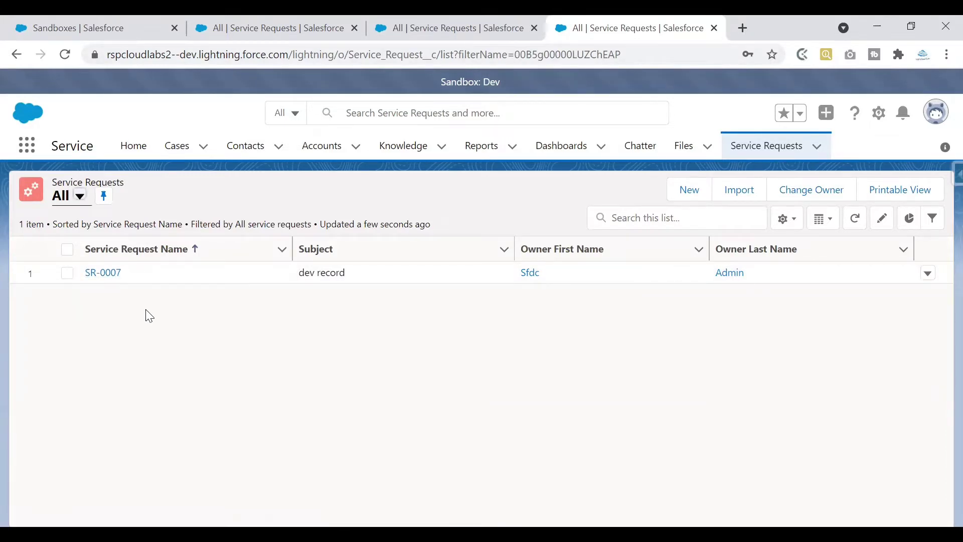
{"action": "left_click", "coordinate": [223, 20]}
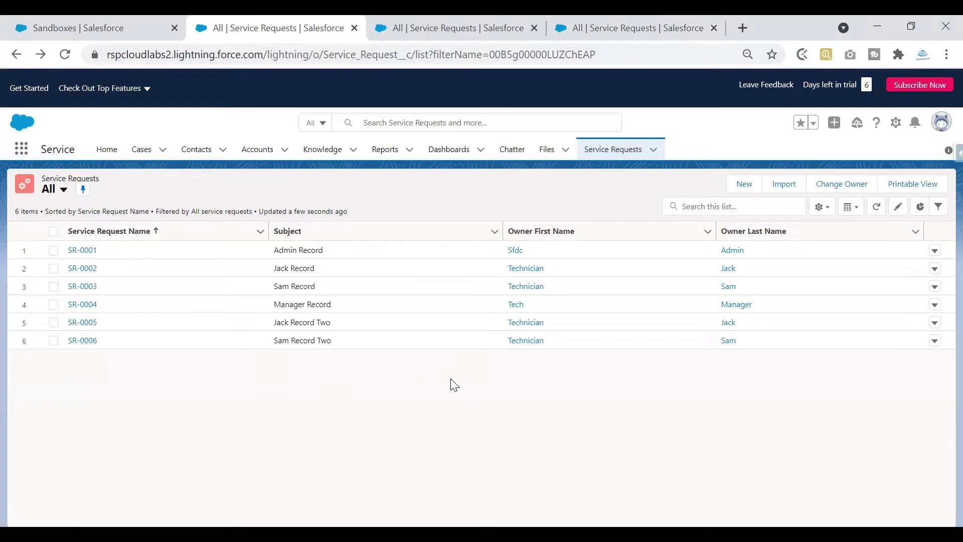
Compare Dev's SR-0007 against production's and reloaded QA's six records, then cancel a production New form.
{"action": "left_click", "coordinate": [617, 27]}
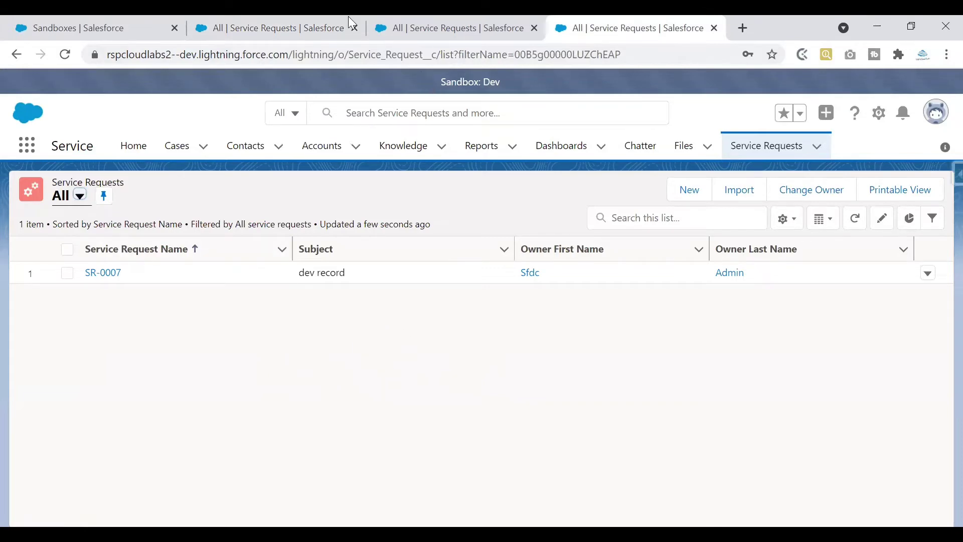
{"action": "left_click", "coordinate": [278, 25]}
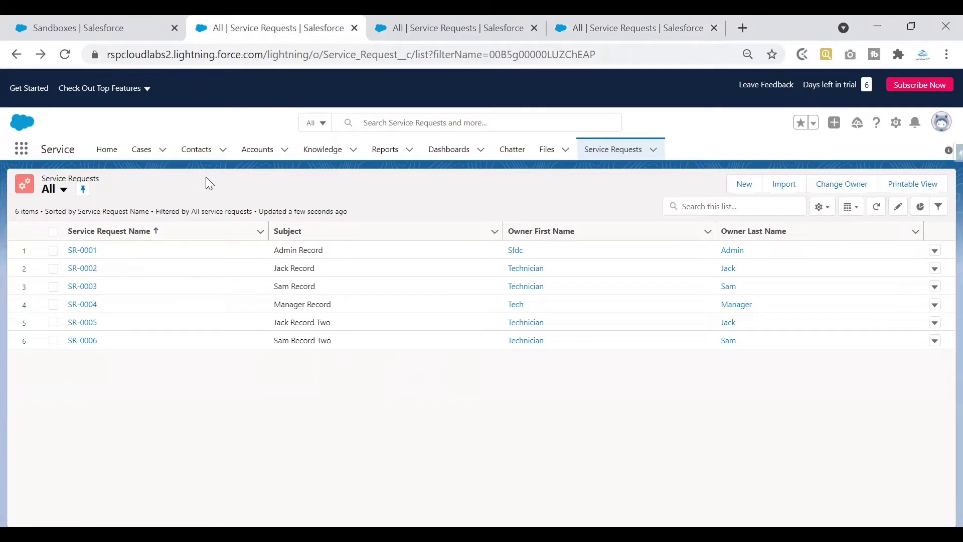
{"action": "left_click", "coordinate": [644, 28]}
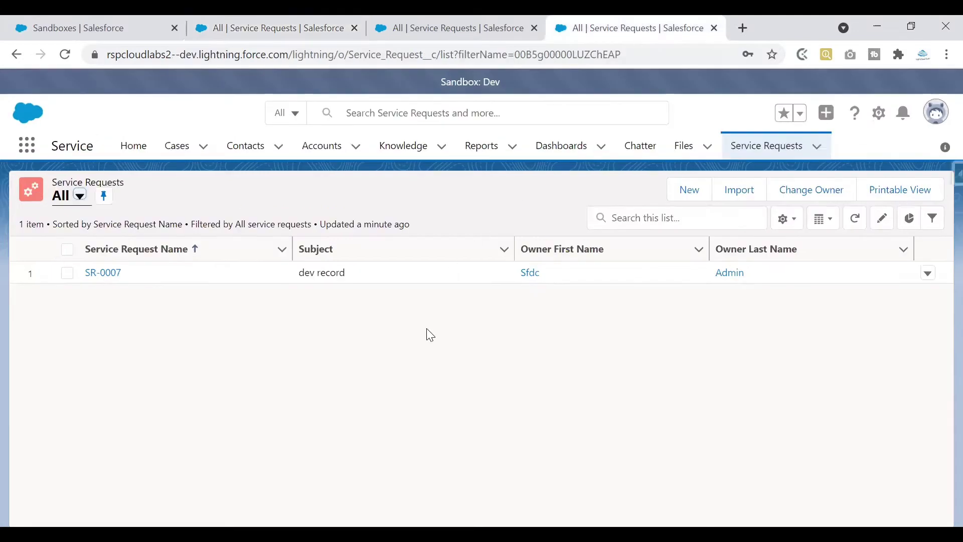
{"action": "left_click", "coordinate": [451, 28]}
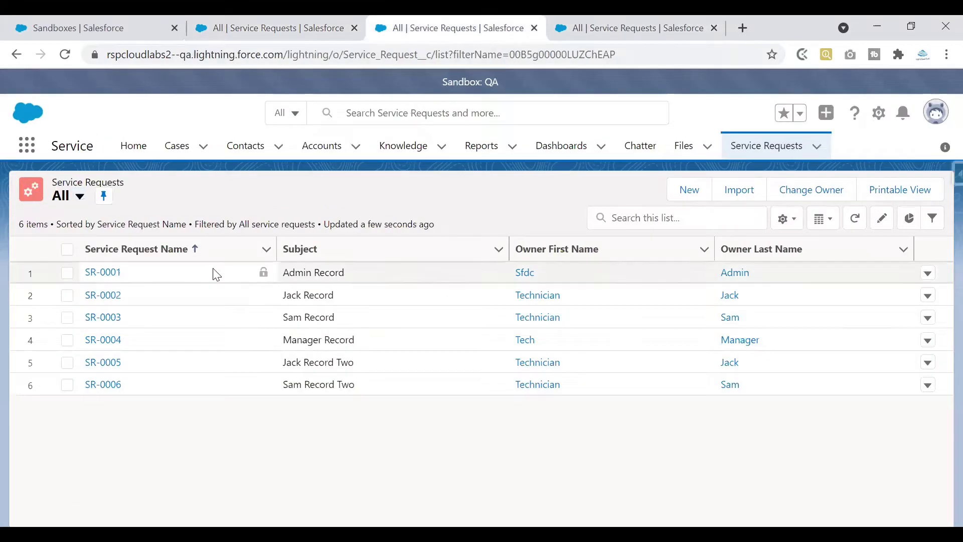
{"action": "left_click", "coordinate": [65, 54]}
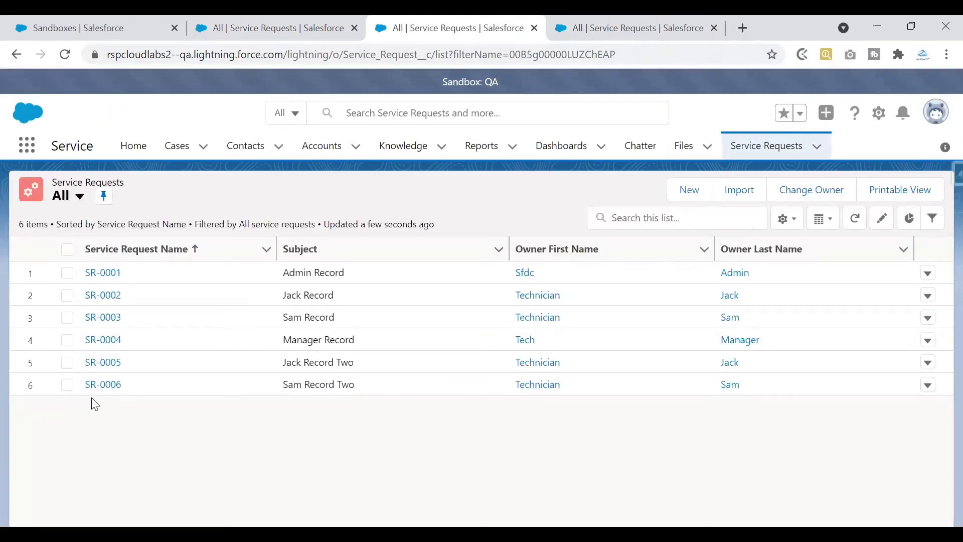
{"action": "left_click", "coordinate": [613, 34]}
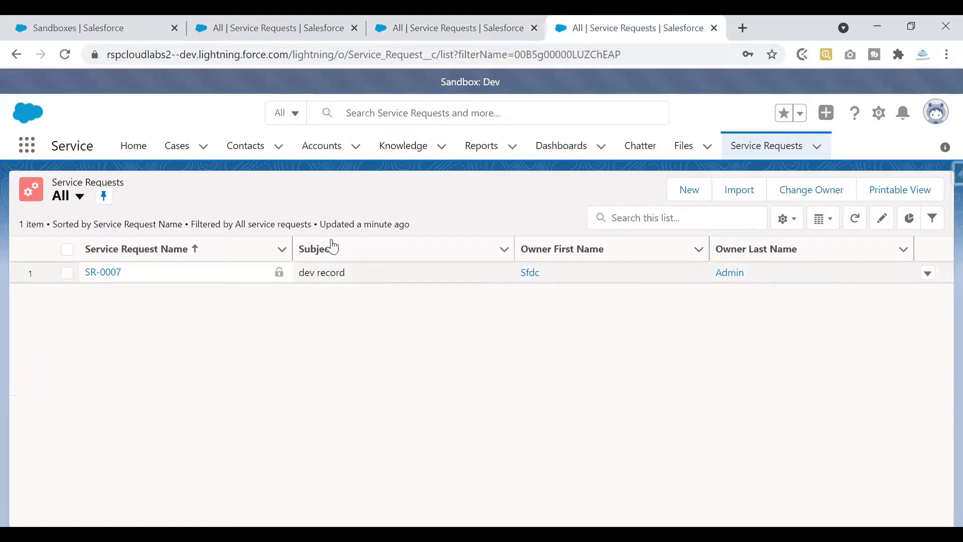
{"action": "left_click", "coordinate": [462, 33]}
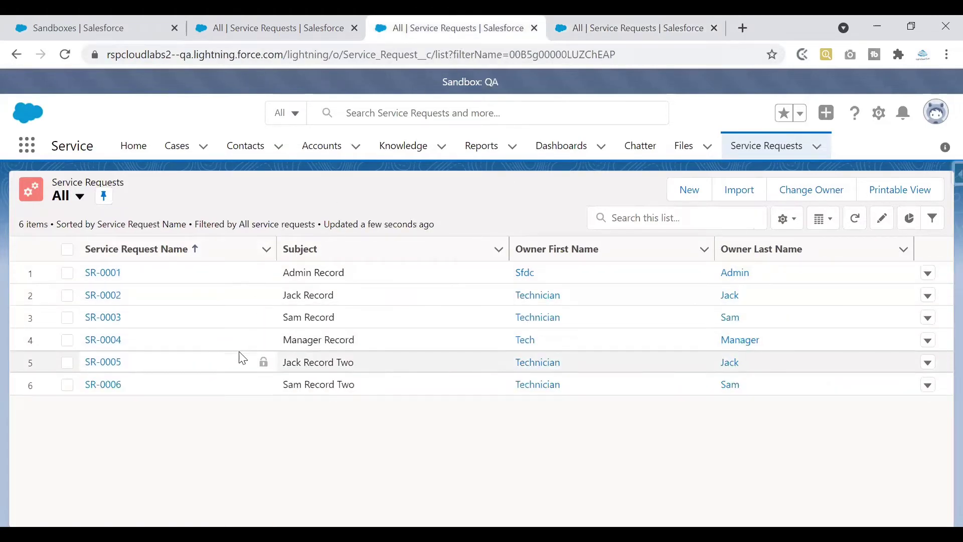
{"action": "left_click", "coordinate": [276, 25]}
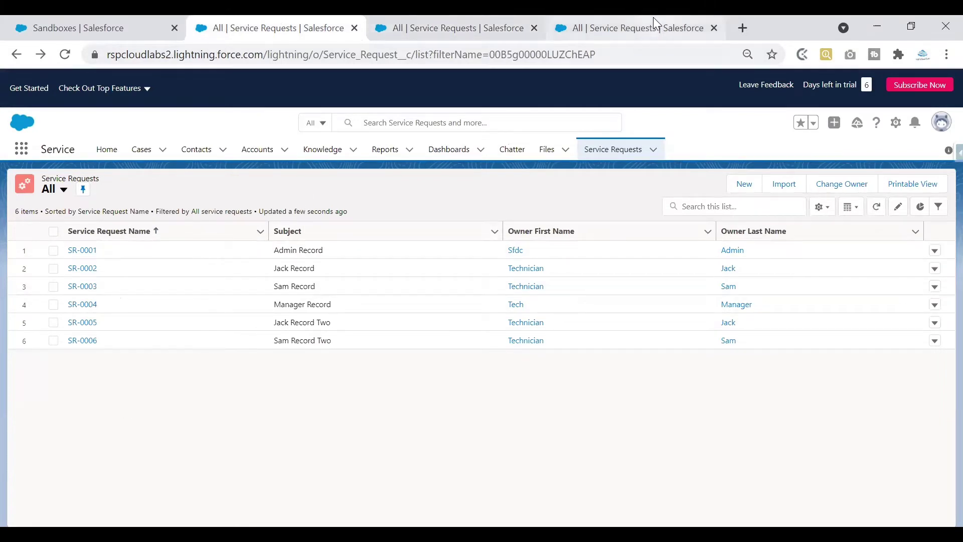
{"action": "left_click", "coordinate": [744, 184]}
{"action": "left_click", "coordinate": [762, 152]}
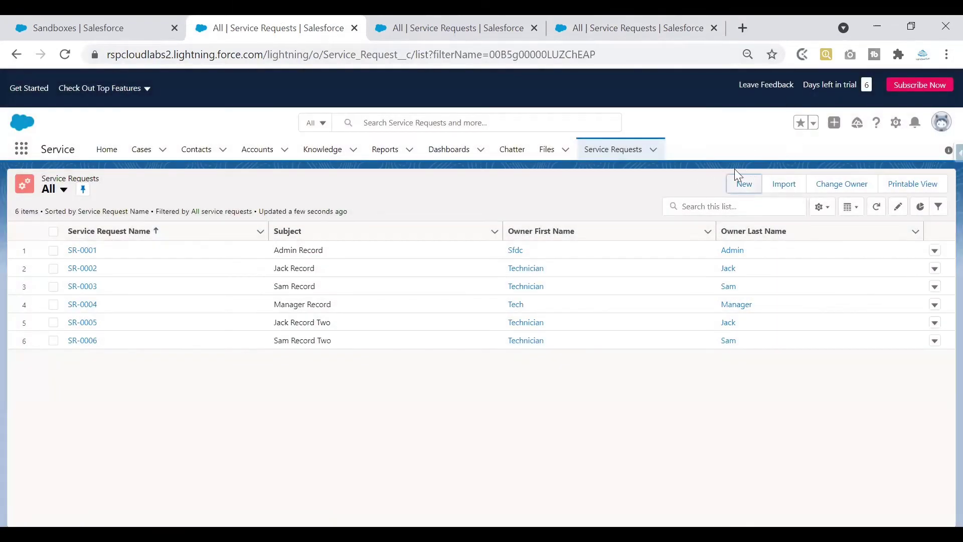
Save the 'prod record' Service Request in production, then reload QA showing only SR-0001 to SR-0006.
{"action": "left_click", "coordinate": [741, 185]}
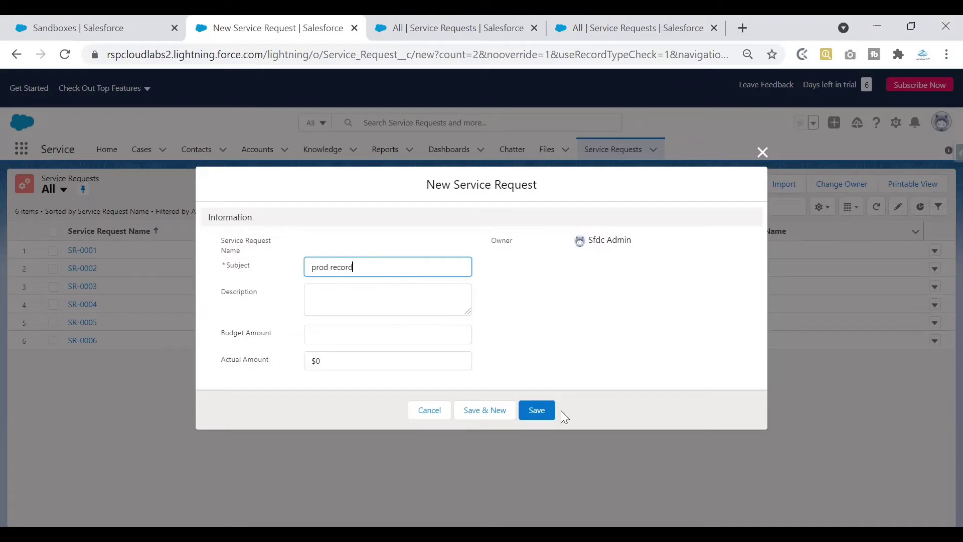
{"action": "left_click", "coordinate": [544, 415]}
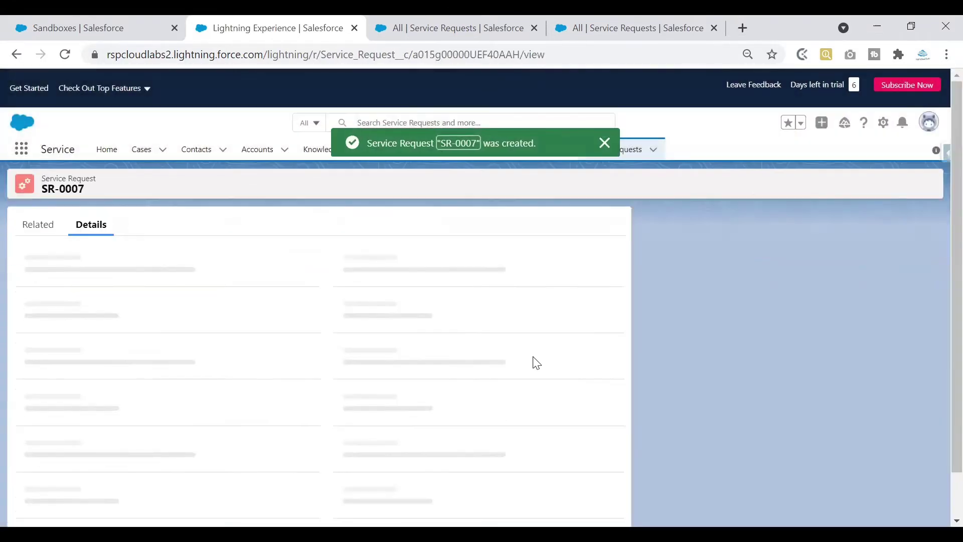
{"action": "left_click", "coordinate": [610, 146]}
{"action": "left_click", "coordinate": [611, 151]}
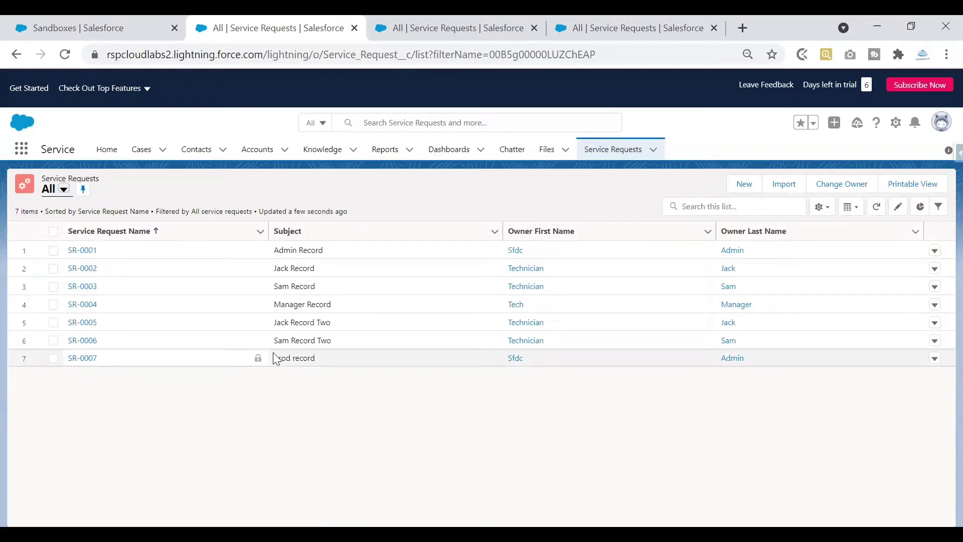
{"action": "left_click", "coordinate": [344, 363]}
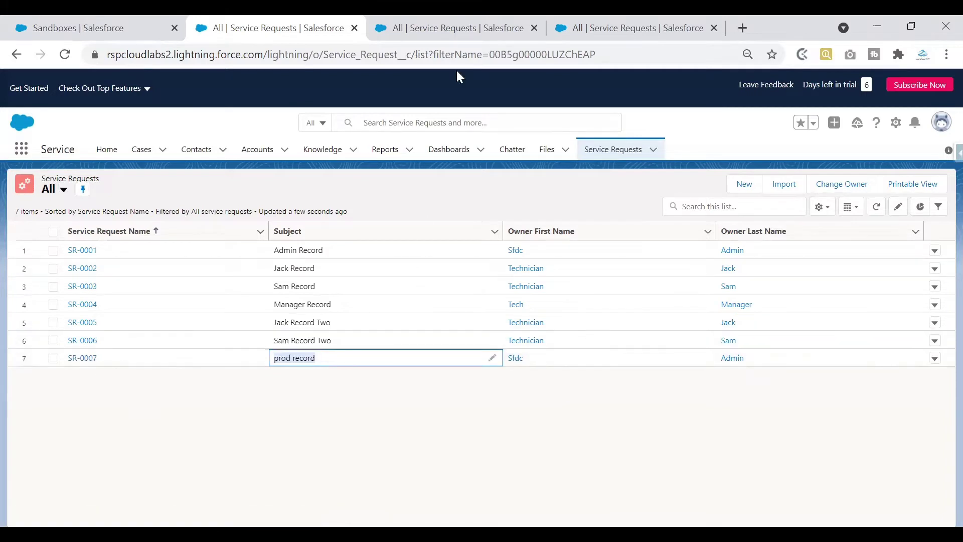
{"action": "left_click", "coordinate": [441, 28]}
{"action": "left_click", "coordinate": [65, 54]}
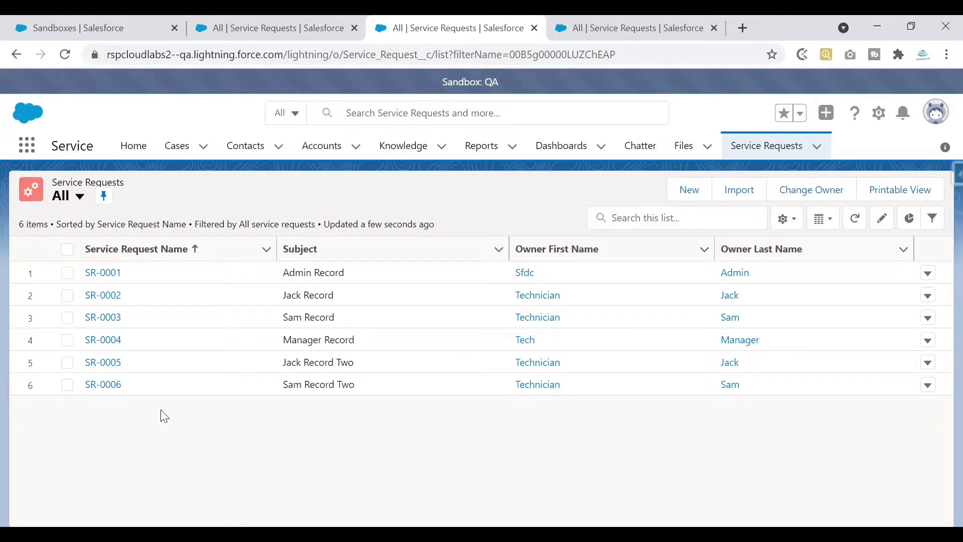
Sketch 'prod' with an arrow down to 'QA' on screen with the annotation pen.
{"action": "mouse_move", "coordinate": [629, 301]}
{"action": "left_mouse_down"}
{"action": "mouse_move", "coordinate": [661, 287]}
{"action": "mouse_move", "coordinate": [652, 323]}
{"action": "left_mouse_up"}
{"action": "left_click_drag", "start_coordinate": [647, 316], "coordinate": [658, 323]}
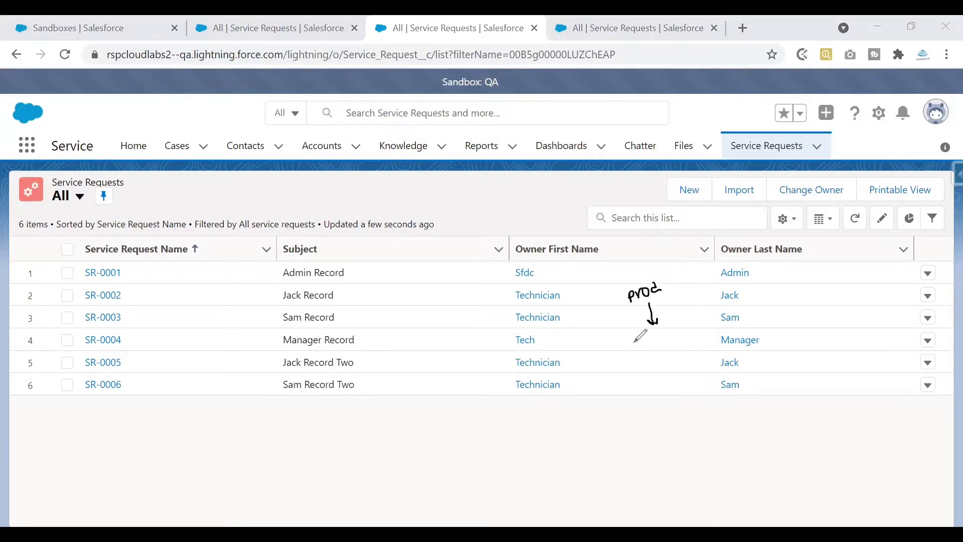
{"action": "left_click_drag", "start_coordinate": [642, 338], "coordinate": [669, 337]}
{"action": "mouse_move", "coordinate": [618, 302]}
{"action": "left_mouse_down"}
{"action": "mouse_move", "coordinate": [609, 315]}
{"action": "mouse_move", "coordinate": [623, 341]}
{"action": "left_mouse_up"}
{"action": "mouse_move", "coordinate": [605, 322]}
{"action": "left_mouse_down"}
{"action": "mouse_move", "coordinate": [586, 332]}
{"action": "mouse_move", "coordinate": [614, 337]}
{"action": "left_mouse_up"}
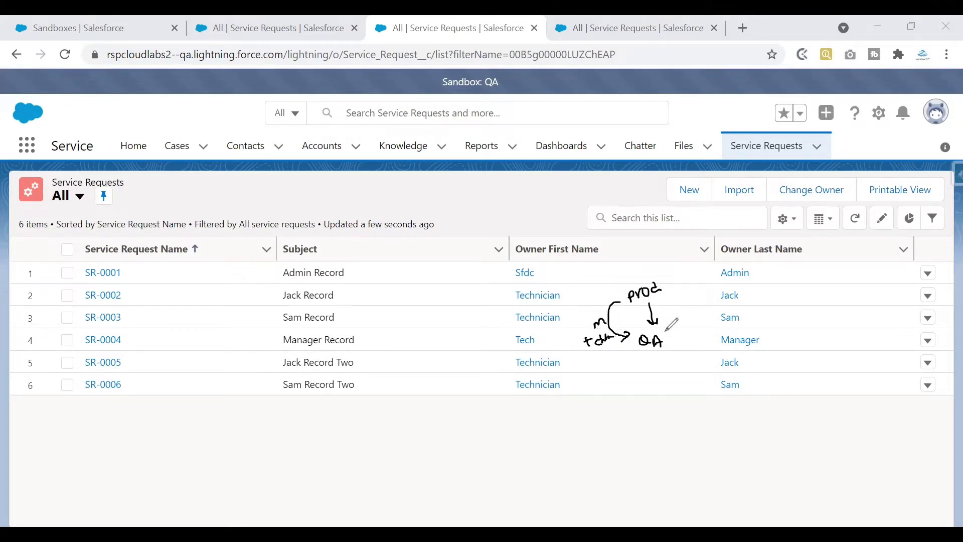
Add ticks beside prod, arrows toward other environments and a double underline under QA.
{"action": "left_click_drag", "start_coordinate": [665, 279], "coordinate": [683, 264]}
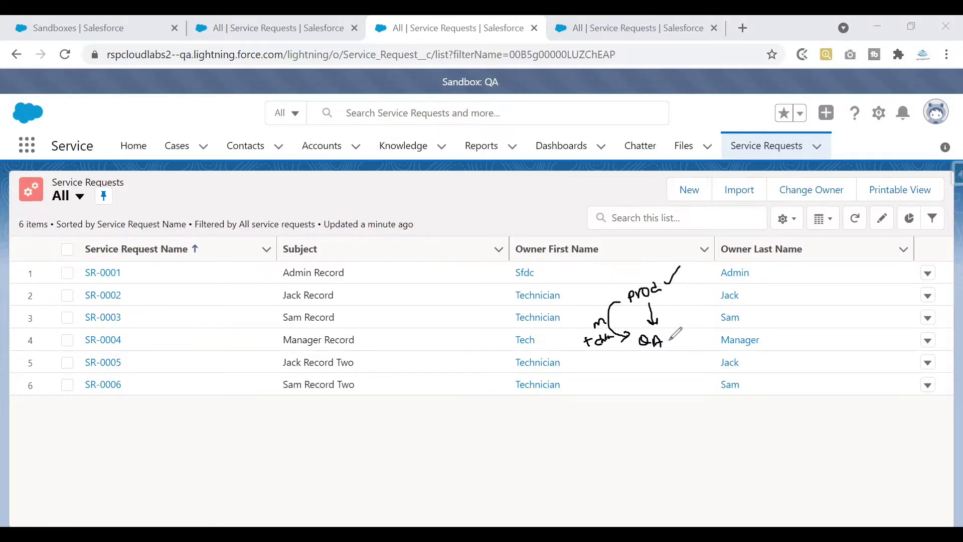
{"action": "left_click_drag", "start_coordinate": [668, 342], "coordinate": [680, 337]}
{"action": "left_click_drag", "start_coordinate": [670, 291], "coordinate": [686, 288]}
{"action": "mouse_move", "coordinate": [671, 301]}
{"action": "left_mouse_down"}
{"action": "mouse_move", "coordinate": [707, 320]}
{"action": "mouse_move", "coordinate": [740, 311]}
{"action": "left_mouse_up"}
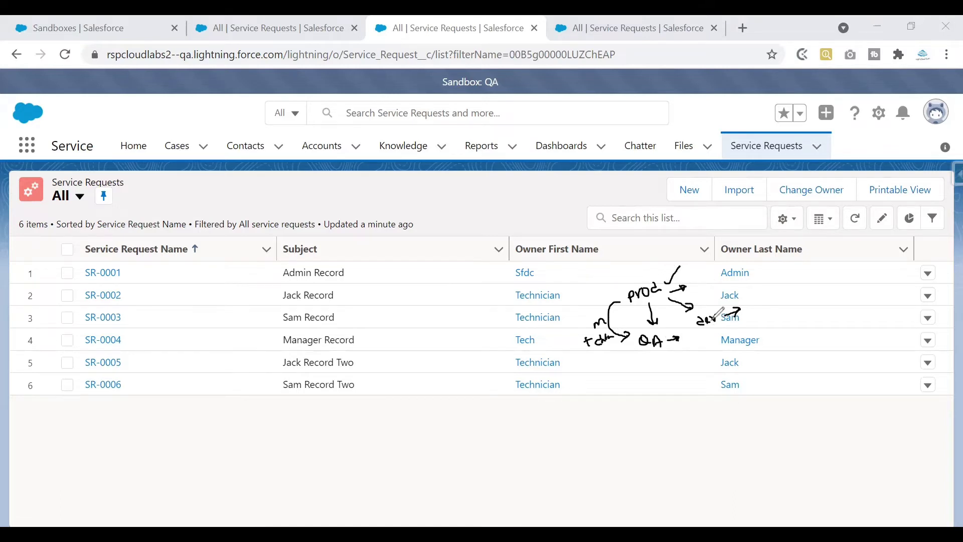
{"action": "left_click_drag", "start_coordinate": [630, 269], "coordinate": [649, 256]}
{"action": "left_click_drag", "start_coordinate": [643, 351], "coordinate": [663, 352]}
Clear the annotations, show the Sandboxes setup page, then move to the Sandbox Refresh slide.
{"action": "key", "text": "e"}
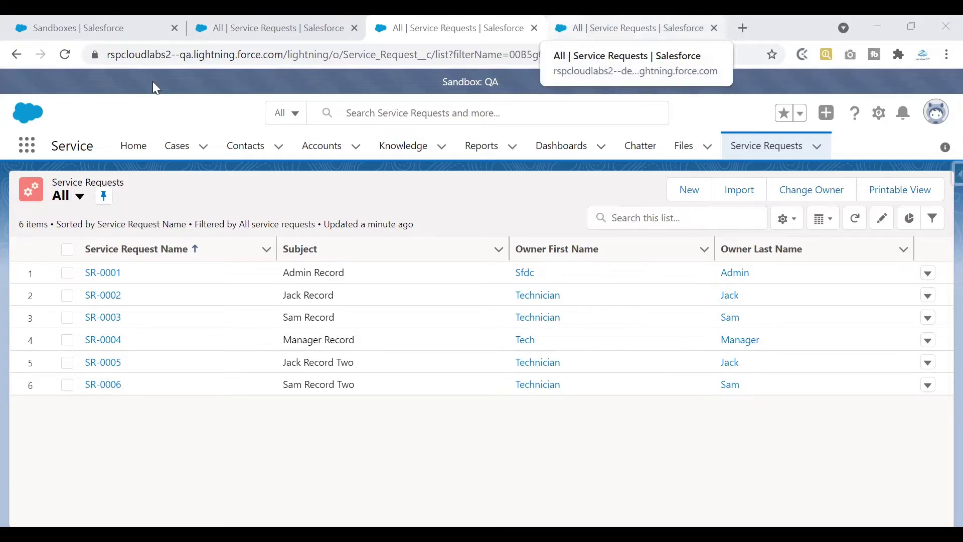
{"action": "left_click", "coordinate": [120, 27]}
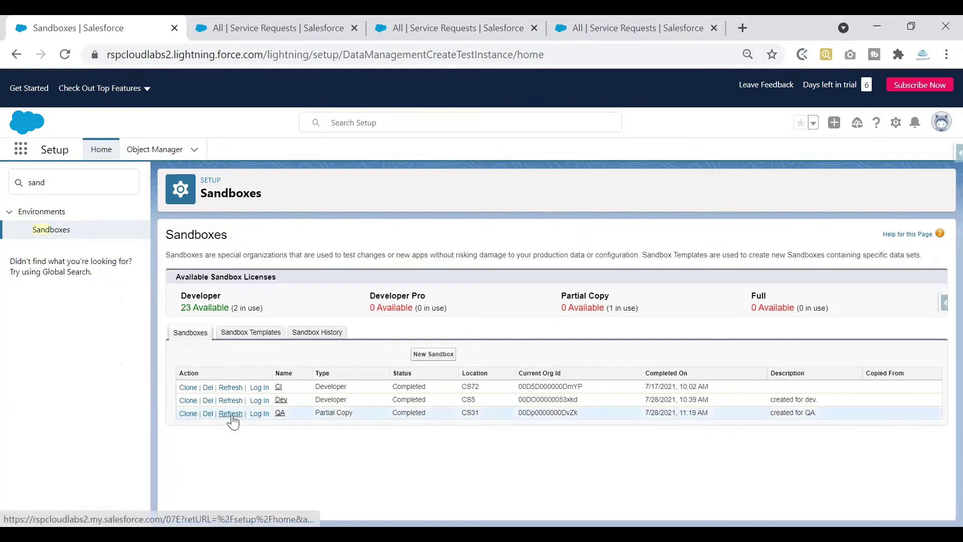
{"action": "key", "text": "alt+Tab"}
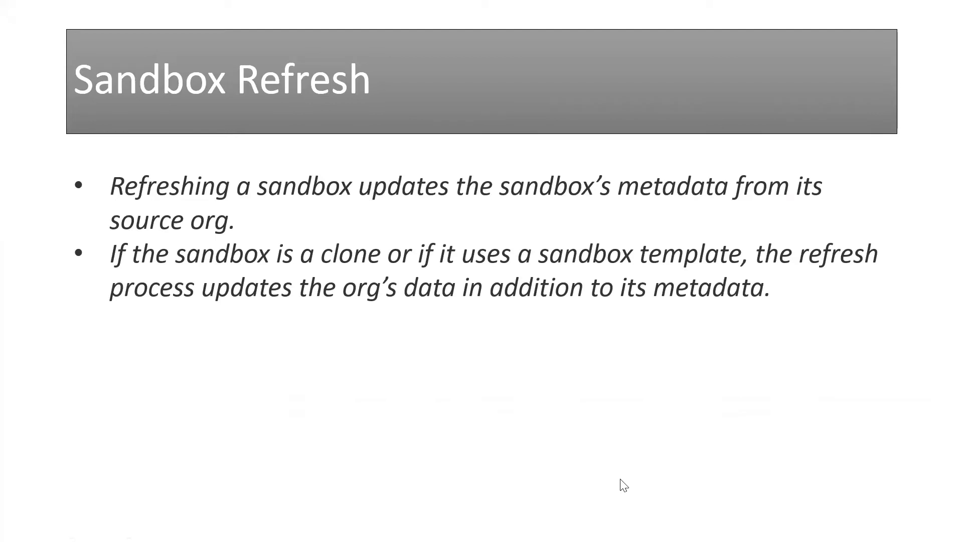
{"action": "key", "text": "ctrl+p"}
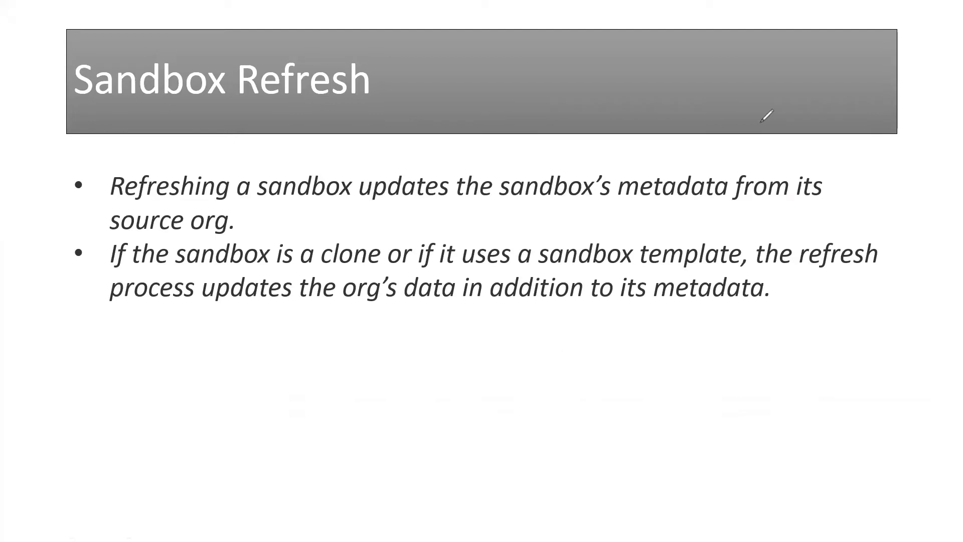
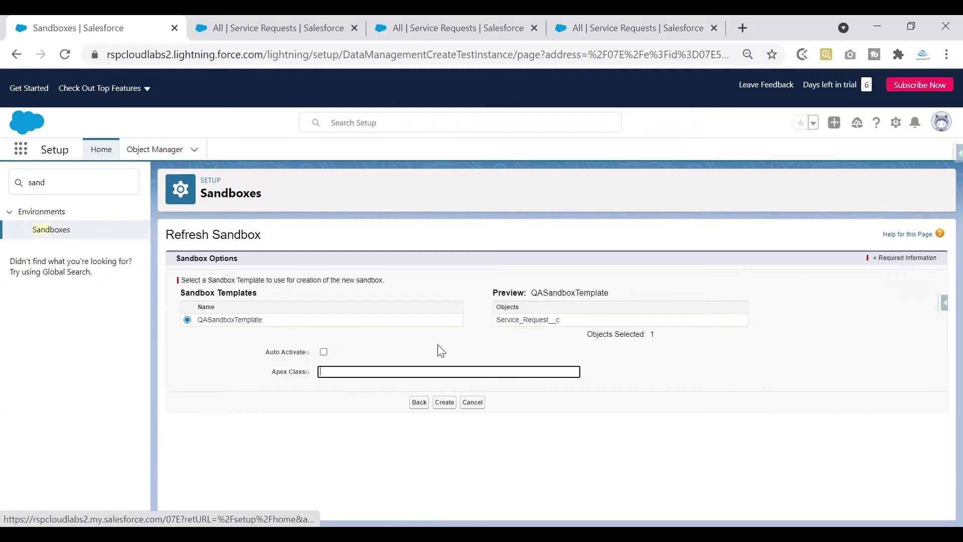
Submit the QA sandbox refresh with QASandboxTemplate, which includes Service_Request__c.
{"action": "left_click_drag", "start_coordinate": [491, 325], "coordinate": [580, 327]}
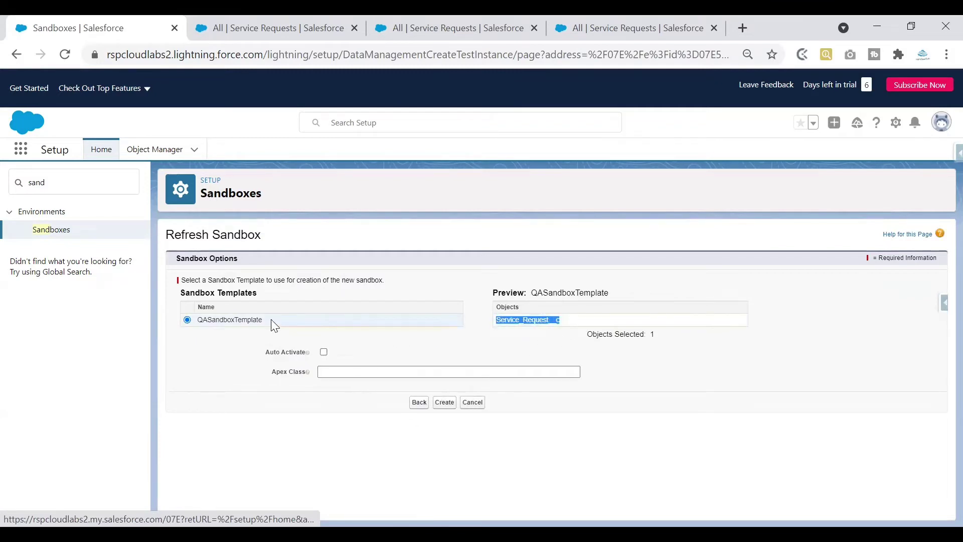
{"action": "left_click", "coordinate": [445, 403]}
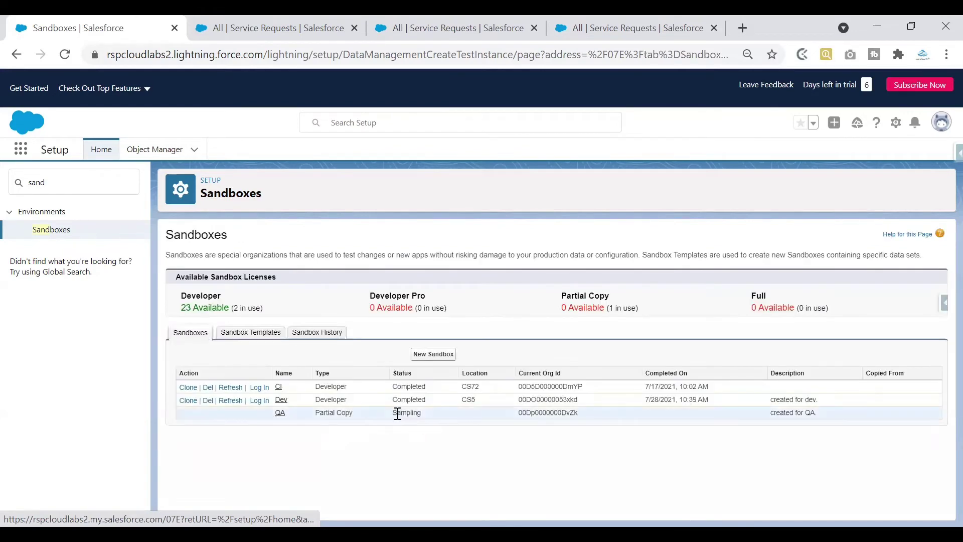
Compare production's Service Requests with the reloaded QA list, which still shows six records.
{"action": "left_click_drag", "start_coordinate": [392, 412], "coordinate": [428, 413]}
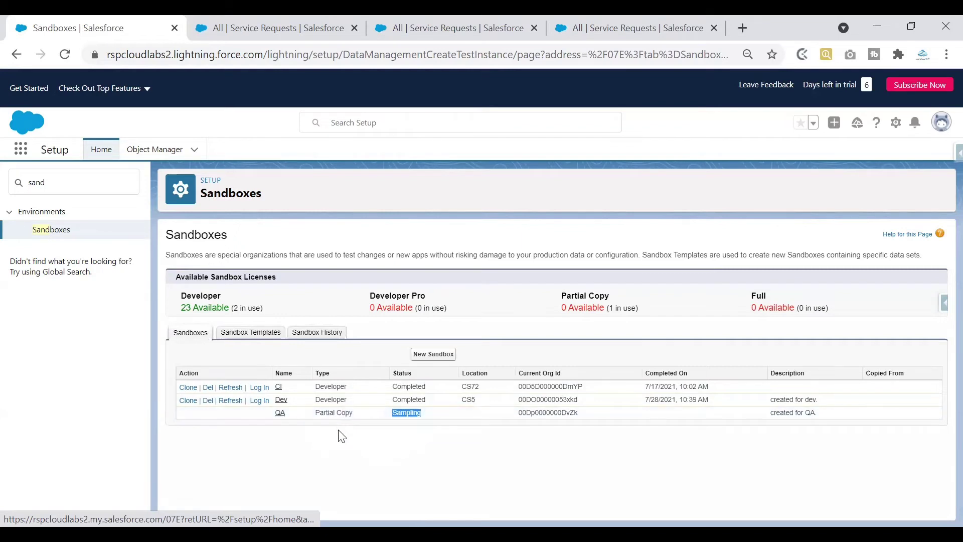
{"action": "left_click", "coordinate": [249, 28]}
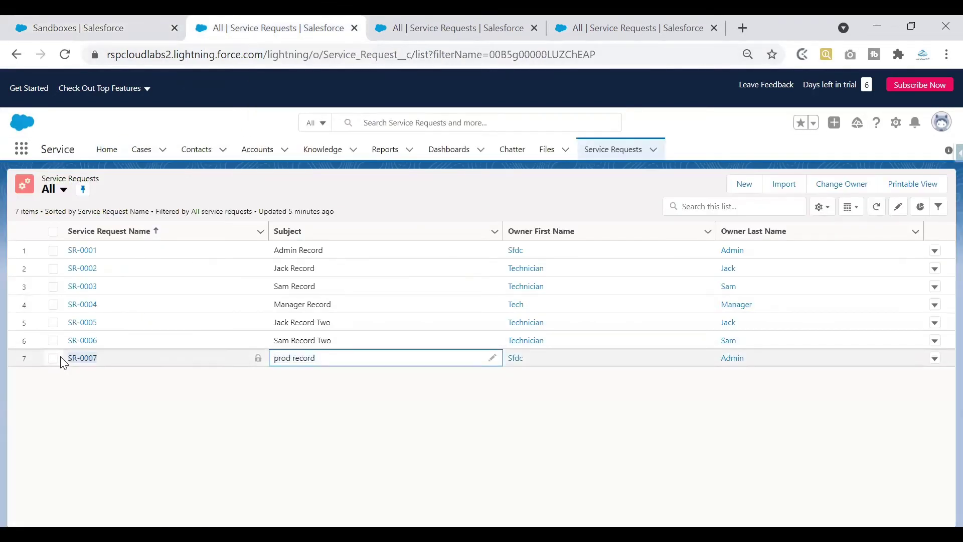
{"action": "left_click", "coordinate": [472, 36]}
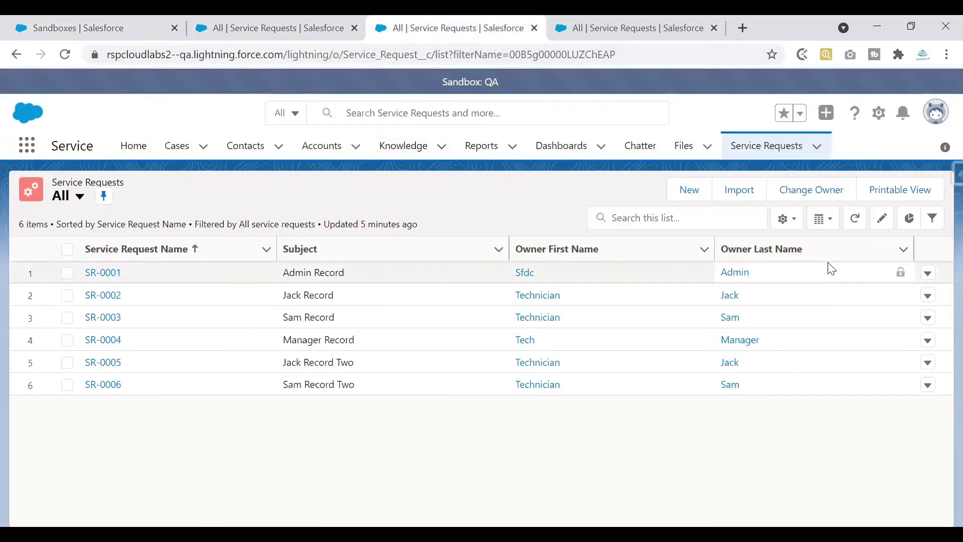
{"action": "left_click", "coordinate": [855, 218]}
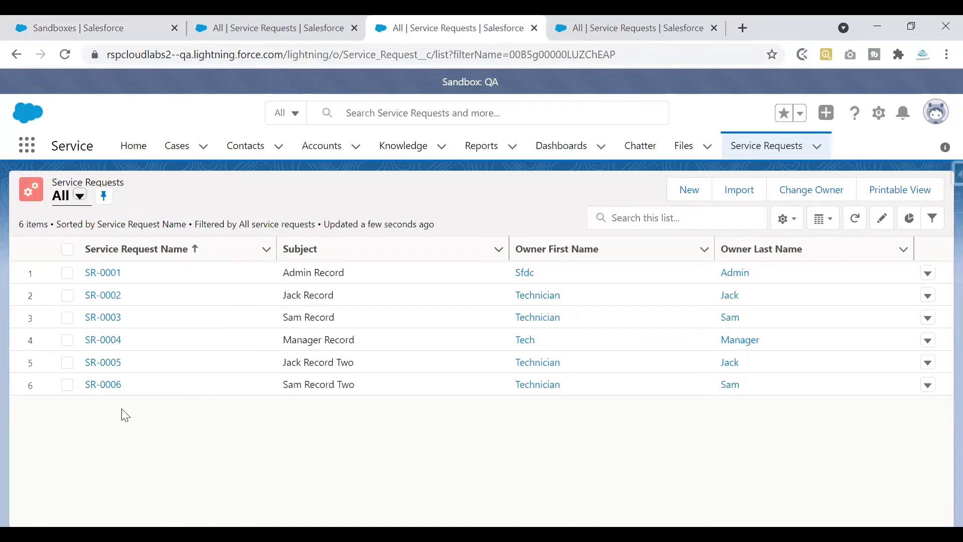
{"action": "key", "text": "ctrl+1"}
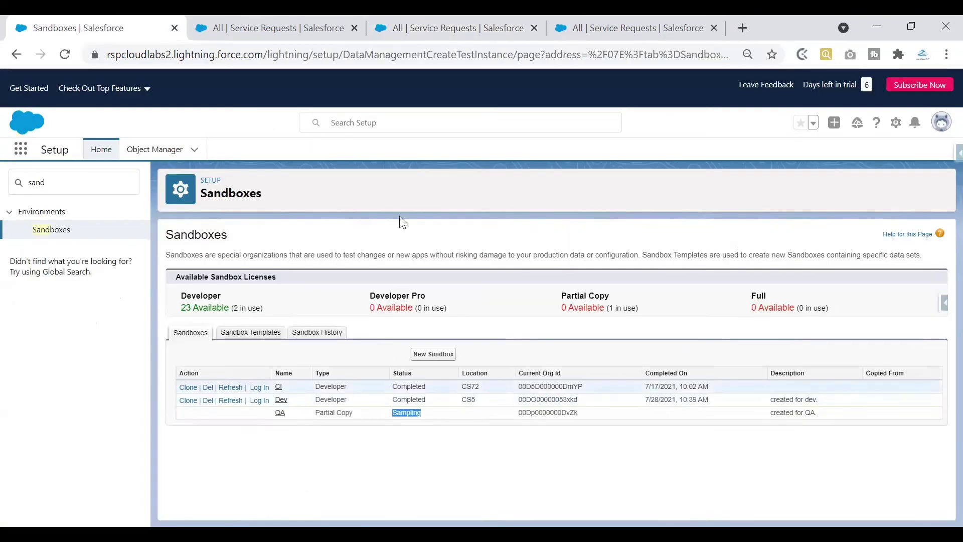
{"action": "left_click", "coordinate": [451, 20]}
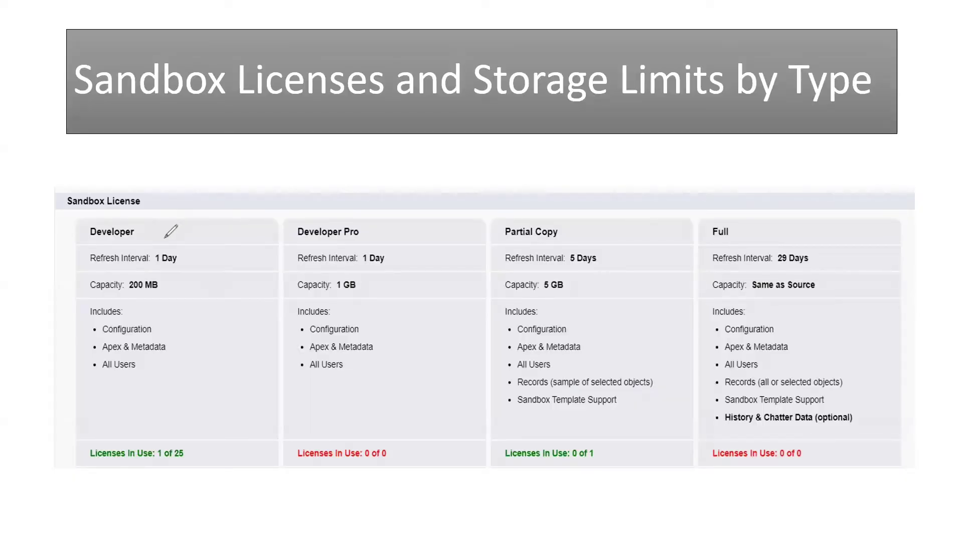
{"action": "left_click_drag", "start_coordinate": [185, 257], "coordinate": [216, 243]}
{"action": "left_click_drag", "start_coordinate": [153, 266], "coordinate": [177, 266]}
{"action": "left_click_drag", "start_coordinate": [364, 266], "coordinate": [389, 266]}
{"action": "left_click_drag", "start_coordinate": [571, 266], "coordinate": [607, 265]}
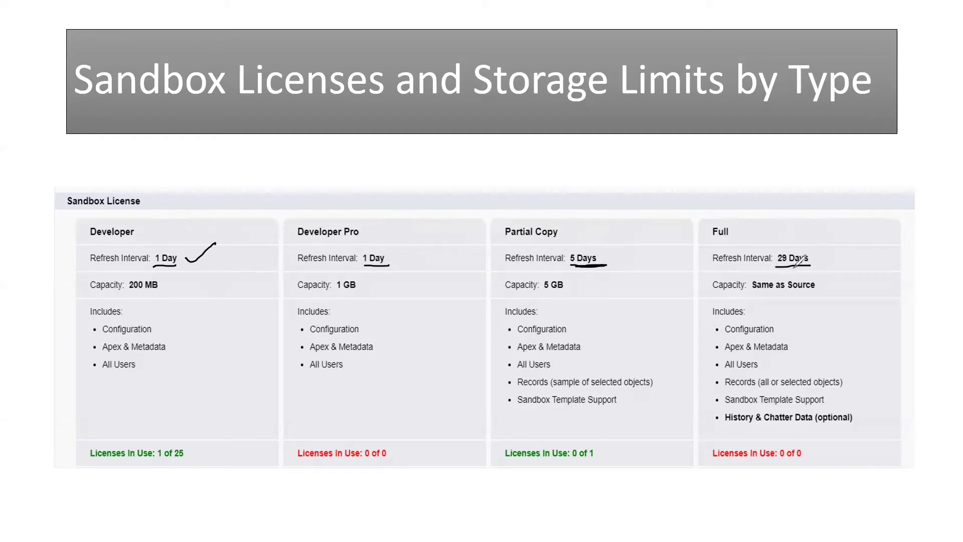
{"action": "left_click_drag", "start_coordinate": [771, 268], "coordinate": [810, 267]}
{"action": "key", "text": "e"}
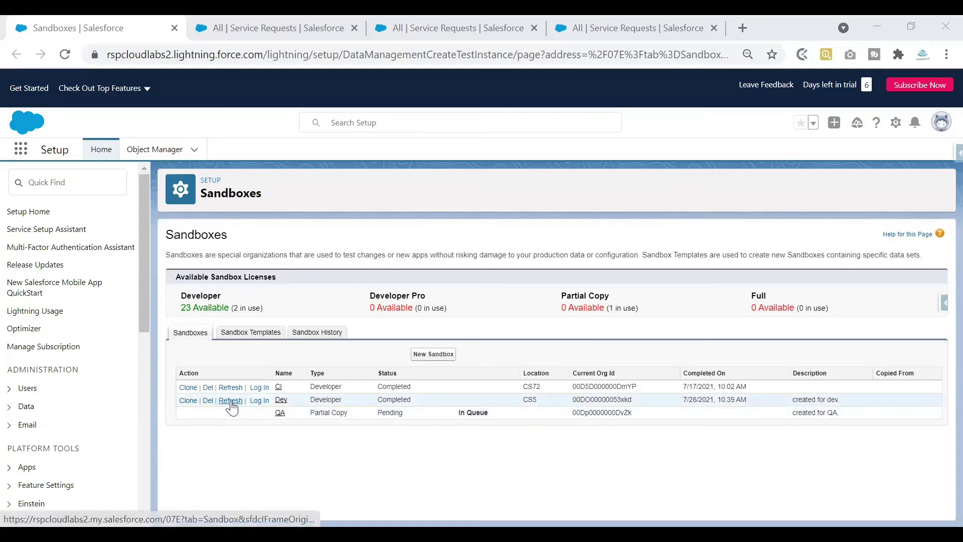
Refresh the Dev sandbox from Production using the Developer license.
{"action": "left_click", "coordinate": [230, 400]}
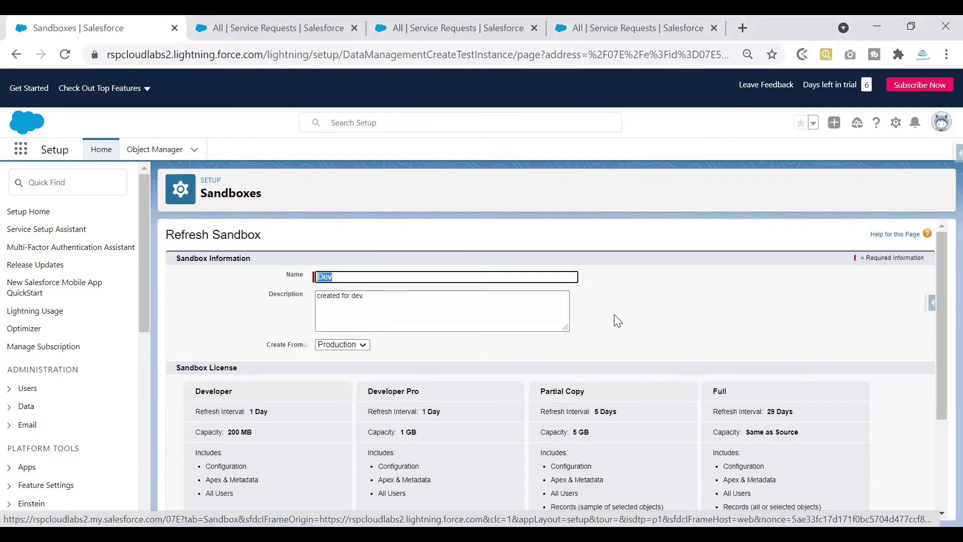
{"action": "scroll", "coordinate": [617, 321], "scroll_direction": "down", "scroll_amount": 2}
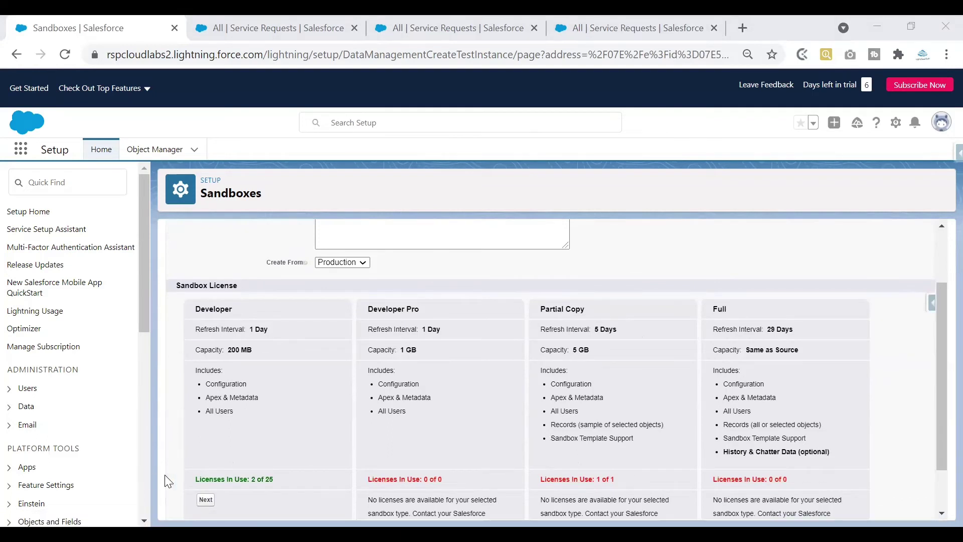
{"action": "left_click", "coordinate": [205, 501]}
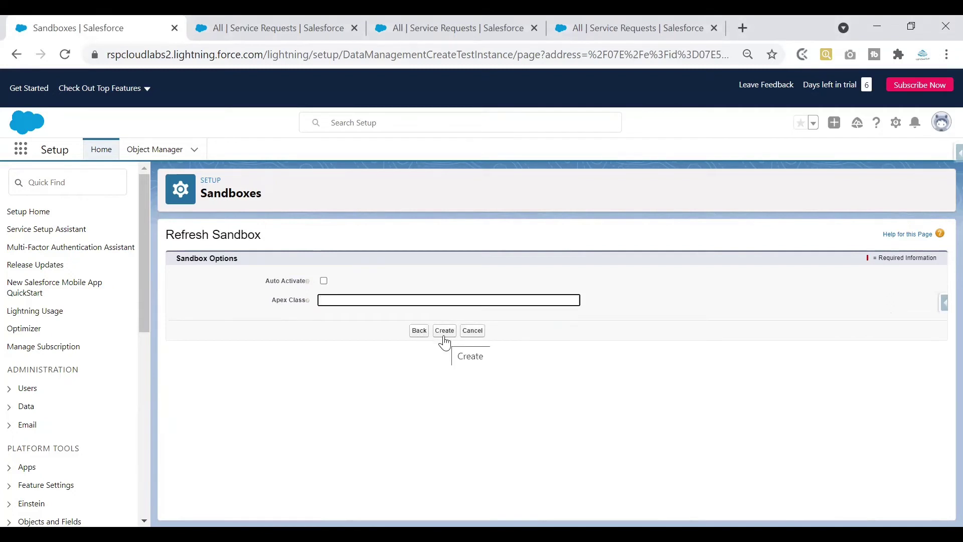
{"action": "left_click", "coordinate": [444, 331]}
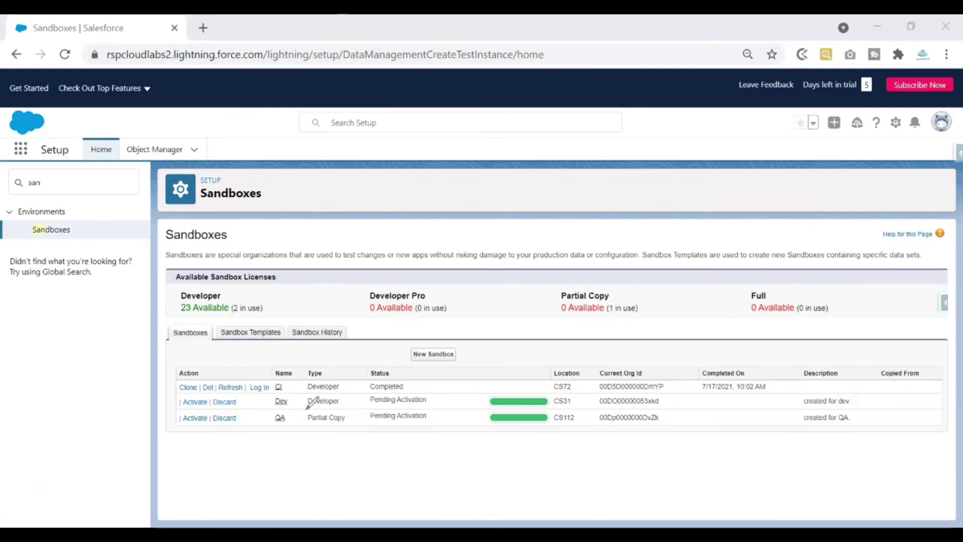
Activate the refreshed QA and Dev sandboxes, acknowledging each activation warning.
{"action": "mouse_move", "coordinate": [305, 408]}
{"action": "left_mouse_down"}
{"action": "mouse_move", "coordinate": [345, 405]}
{"action": "mouse_move", "coordinate": [346, 426]}
{"action": "left_mouse_up"}
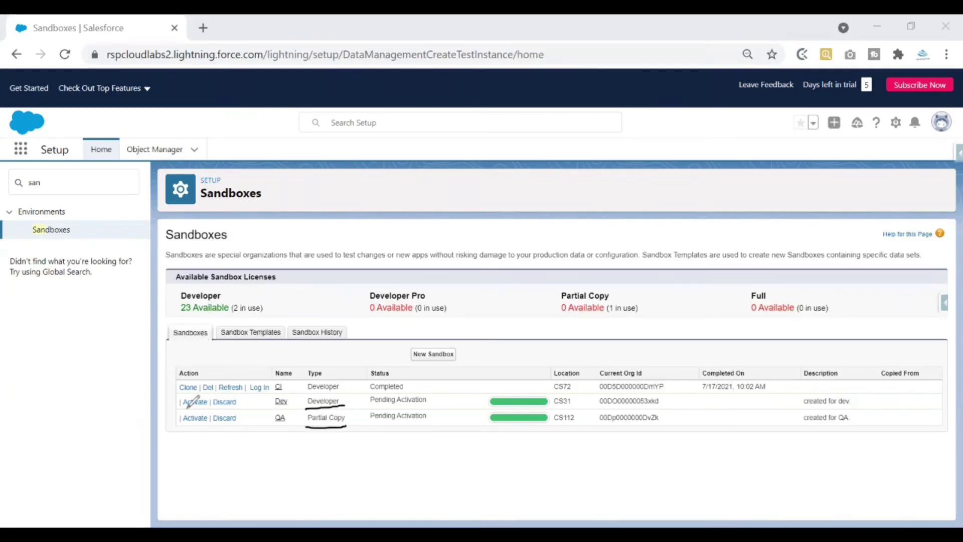
{"action": "mouse_move", "coordinate": [190, 396]}
{"action": "left_mouse_down"}
{"action": "mouse_move", "coordinate": [181, 404]}
{"action": "mouse_move", "coordinate": [206, 405]}
{"action": "mouse_move", "coordinate": [210, 396]}
{"action": "mouse_move", "coordinate": [186, 396]}
{"action": "mouse_move", "coordinate": [181, 410]}
{"action": "mouse_move", "coordinate": [206, 427]}
{"action": "mouse_move", "coordinate": [209, 411]}
{"action": "mouse_move", "coordinate": [186, 410]}
{"action": "left_mouse_up"}
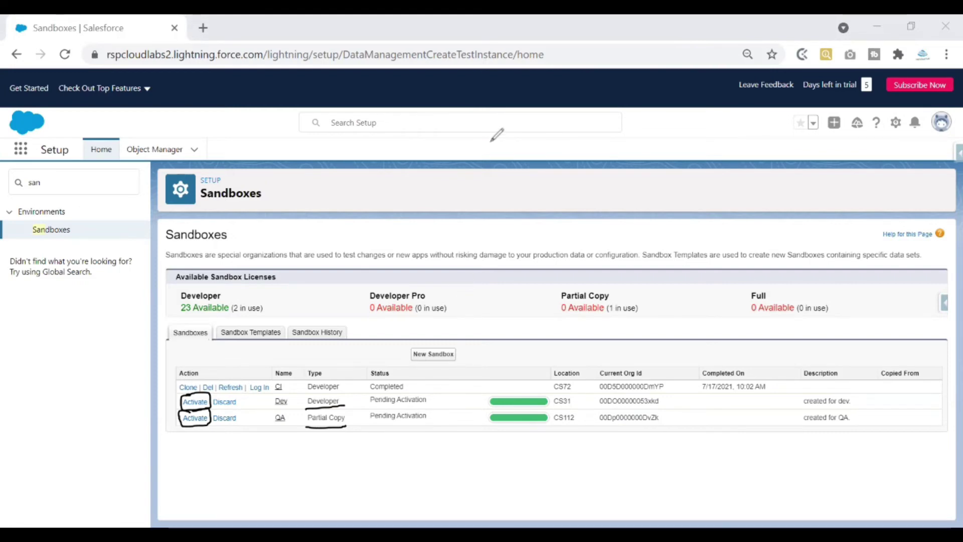
{"action": "key", "text": "Escape"}
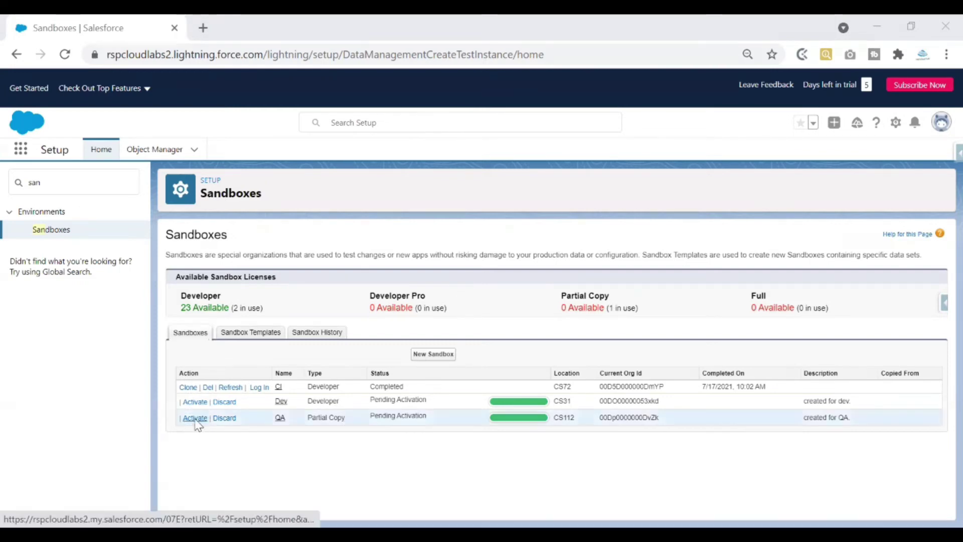
{"action": "left_click", "coordinate": [195, 418]}
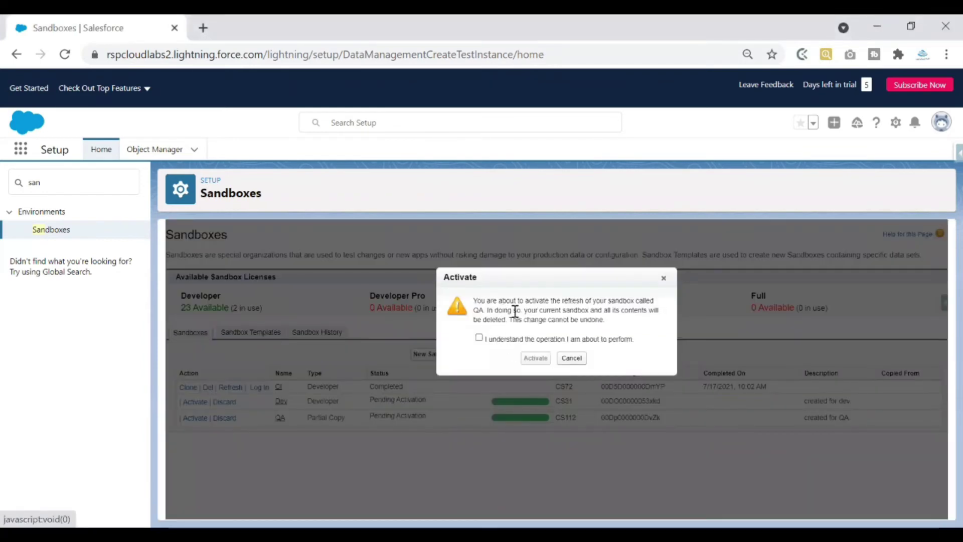
{"action": "left_click", "coordinate": [502, 340]}
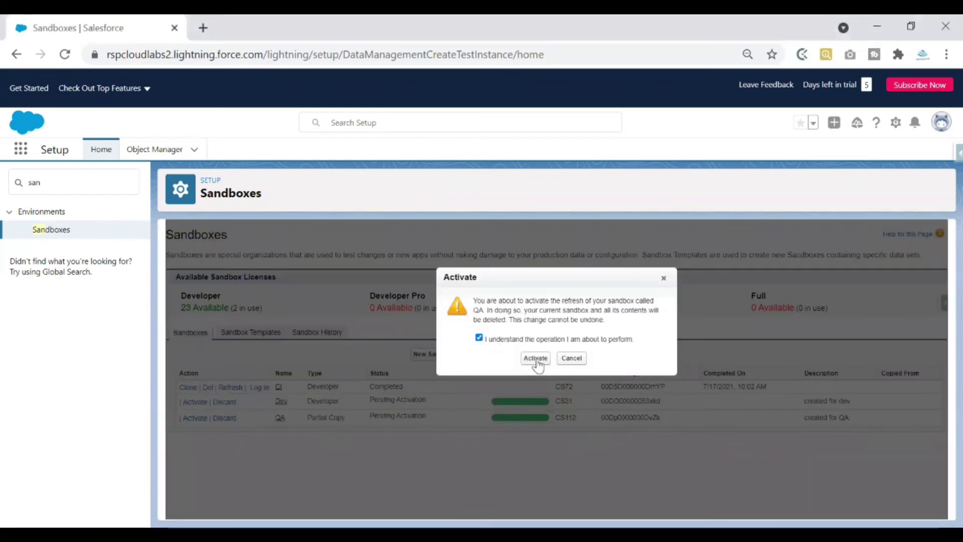
{"action": "left_click", "coordinate": [535, 358]}
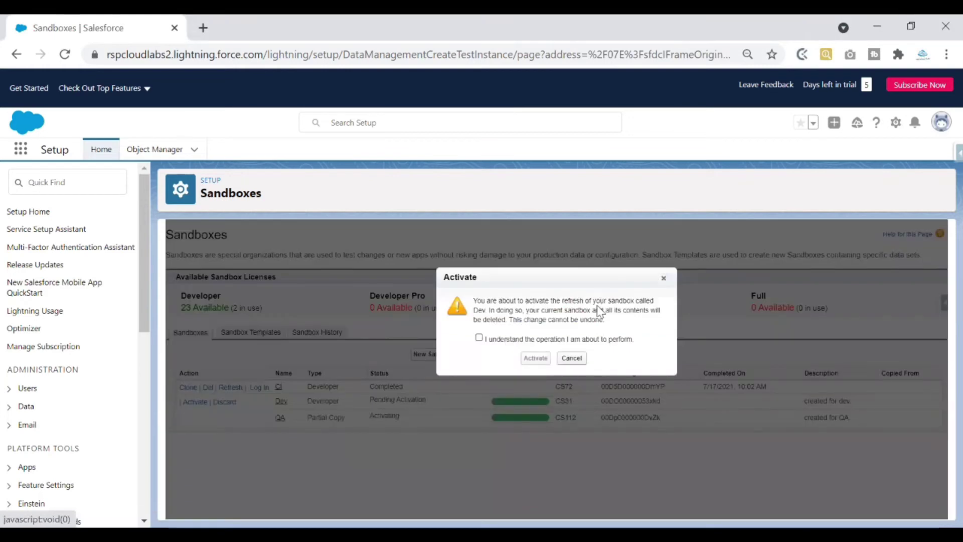
{"action": "left_click", "coordinate": [479, 338]}
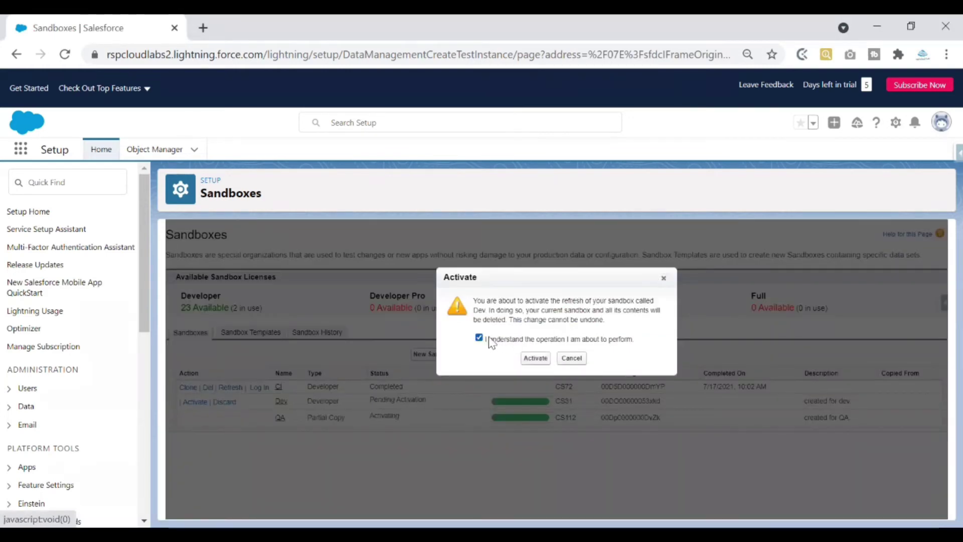
{"action": "left_click", "coordinate": [535, 358]}
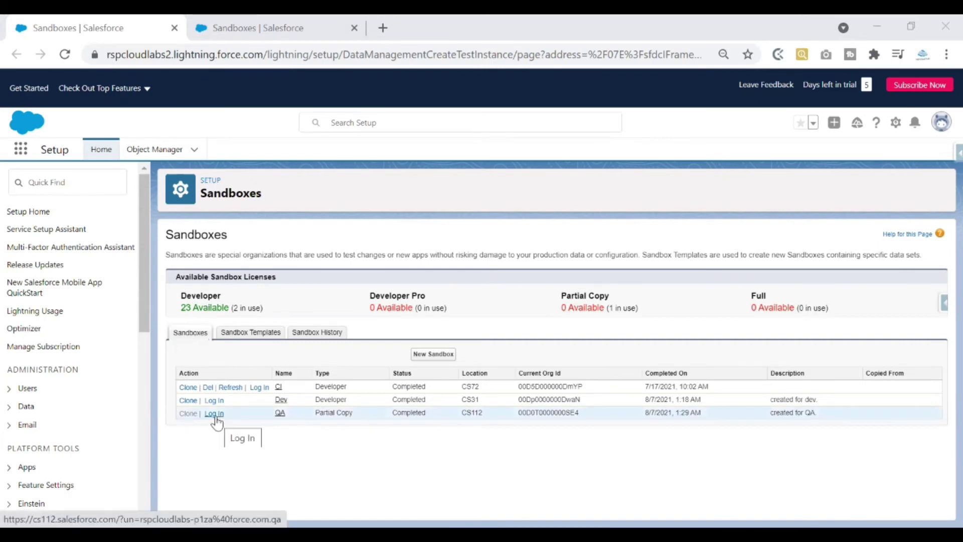
Sign into the refreshed QA sandbox using its saved credential.
{"action": "left_click", "coordinate": [214, 416]}
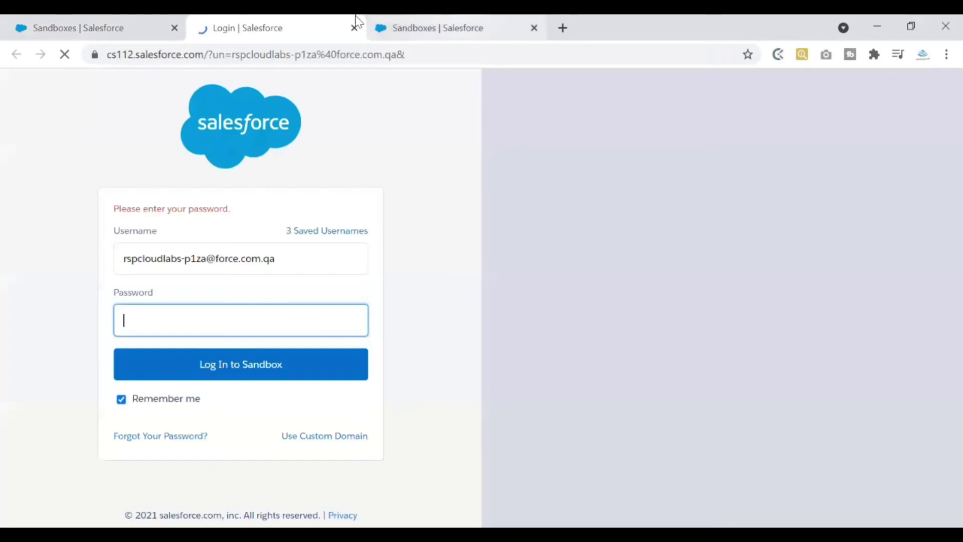
{"action": "left_click_drag", "start_coordinate": [373, 26], "coordinate": [317, 26]}
{"action": "left_click", "coordinate": [446, 28]}
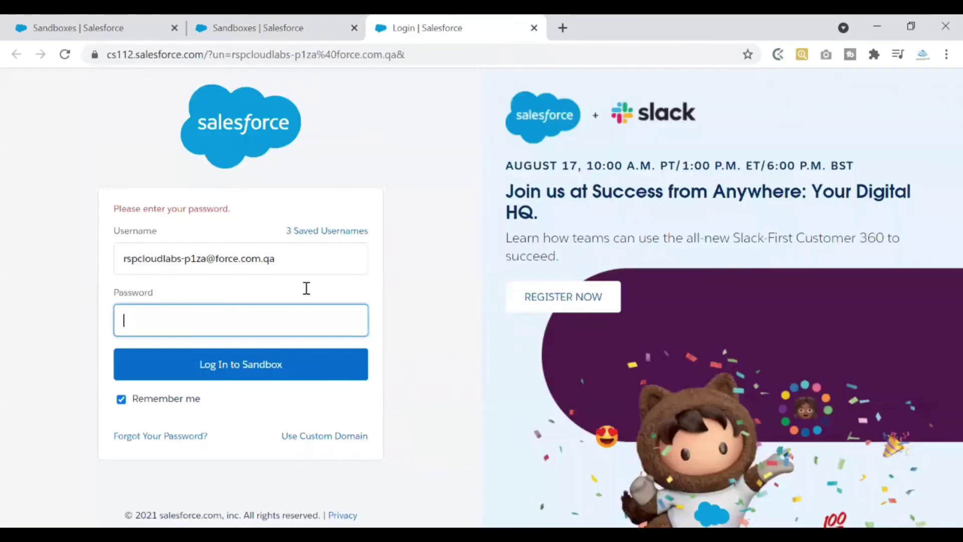
{"action": "left_click", "coordinate": [286, 315]}
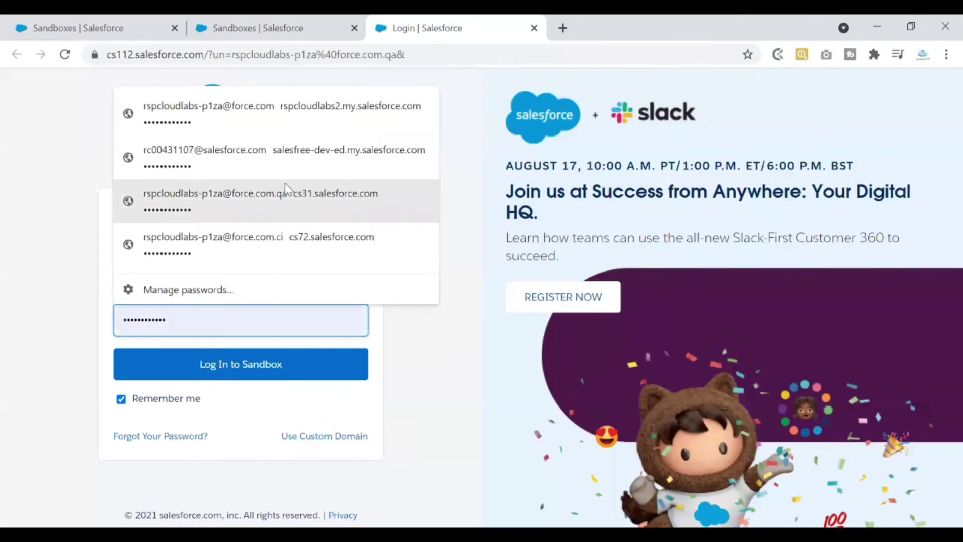
{"action": "left_click", "coordinate": [280, 235]}
{"action": "left_click", "coordinate": [236, 319]}
{"action": "left_click", "coordinate": [274, 206]}
{"action": "left_click", "coordinate": [247, 366]}
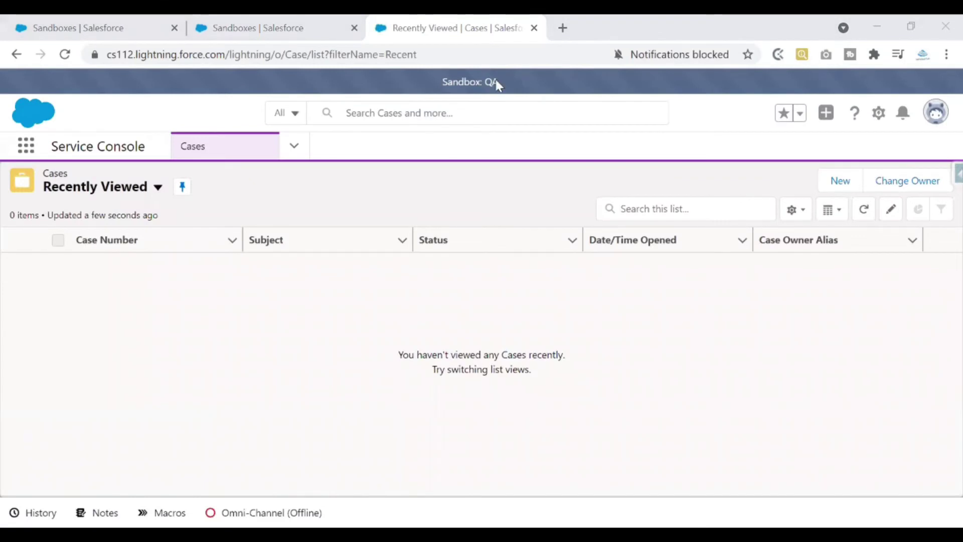
{"action": "left_click", "coordinate": [28, 149]}
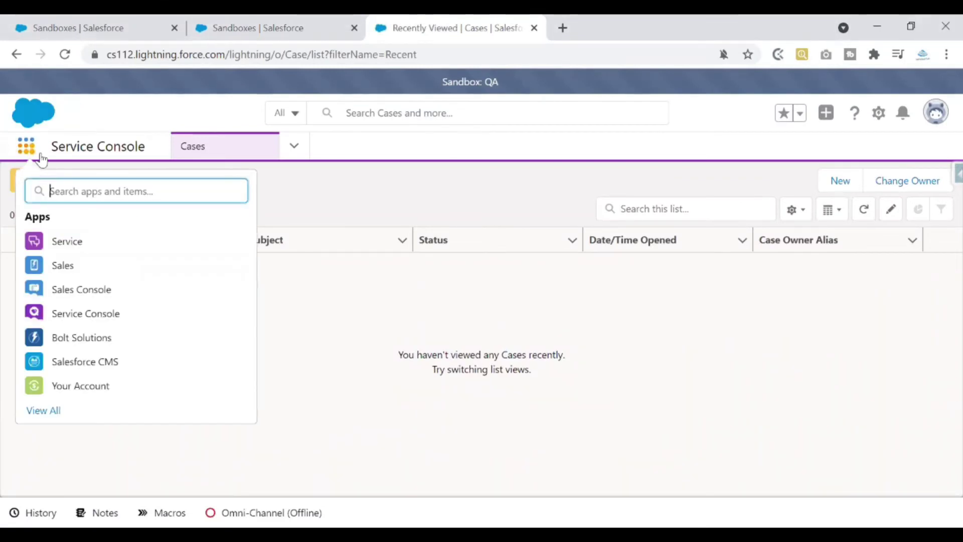
In QA's Service app, pin the All Service Requests view and confirm SR-0007 is listed.
{"action": "left_click", "coordinate": [121, 240]}
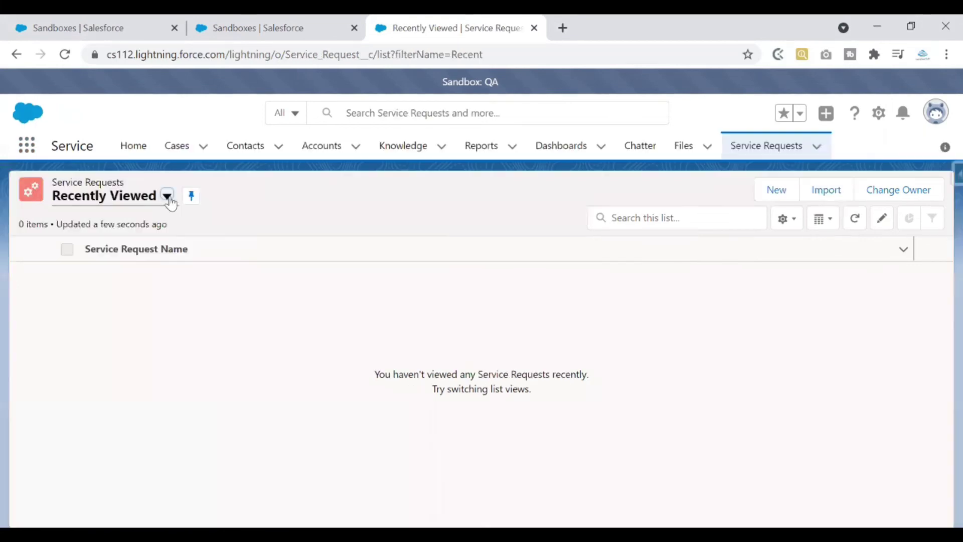
{"action": "left_click", "coordinate": [166, 197]}
{"action": "left_click", "coordinate": [119, 249]}
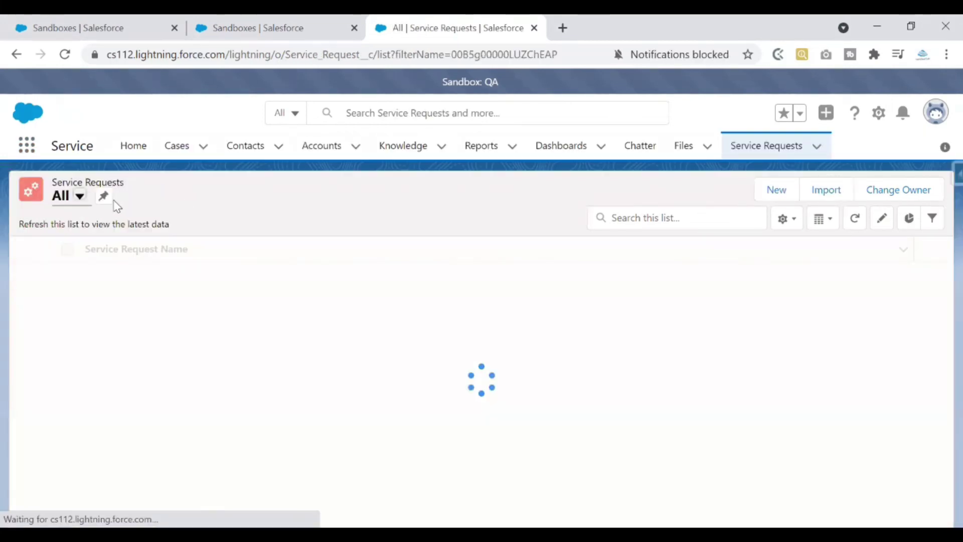
{"action": "left_click", "coordinate": [104, 196]}
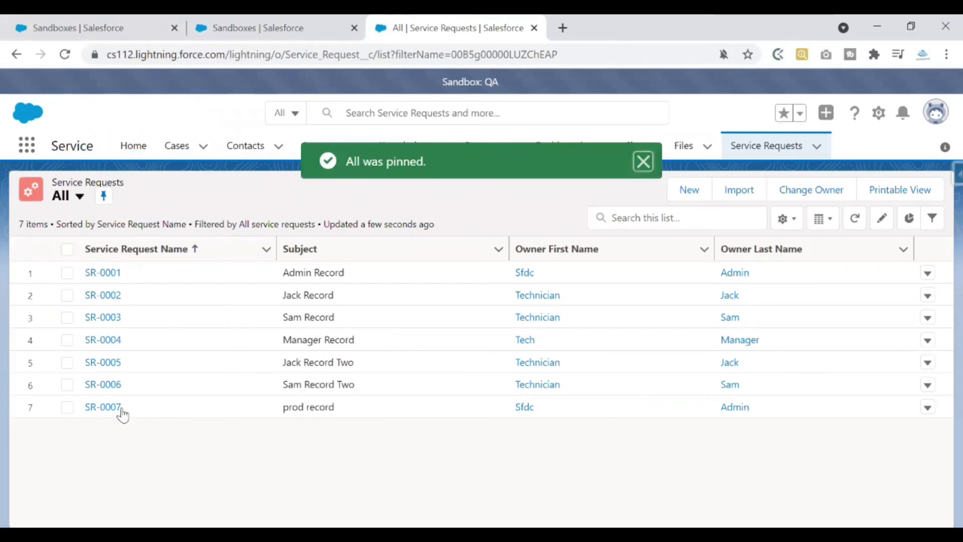
{"action": "left_click_drag", "start_coordinate": [284, 406], "coordinate": [340, 412]}
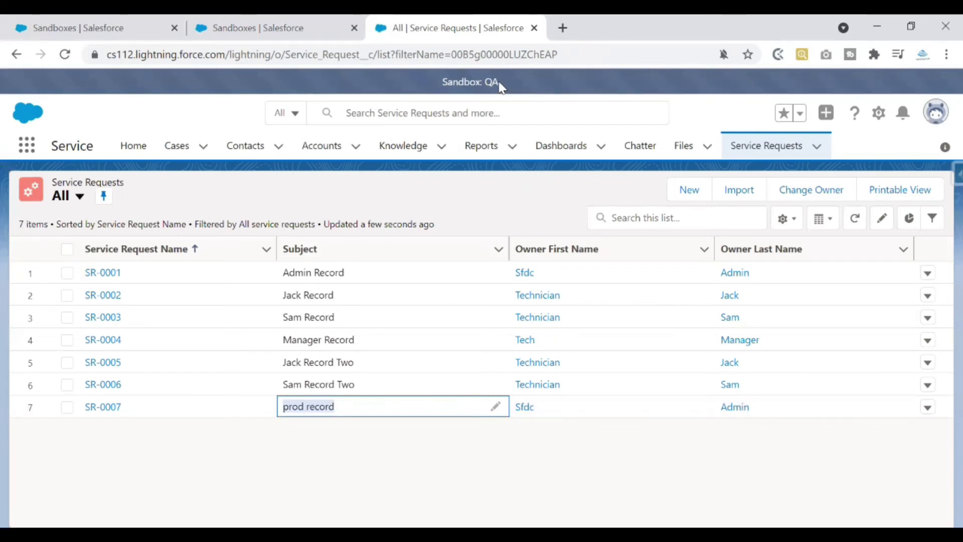
{"action": "left_click_drag", "start_coordinate": [118, 411], "coordinate": [89, 405]}
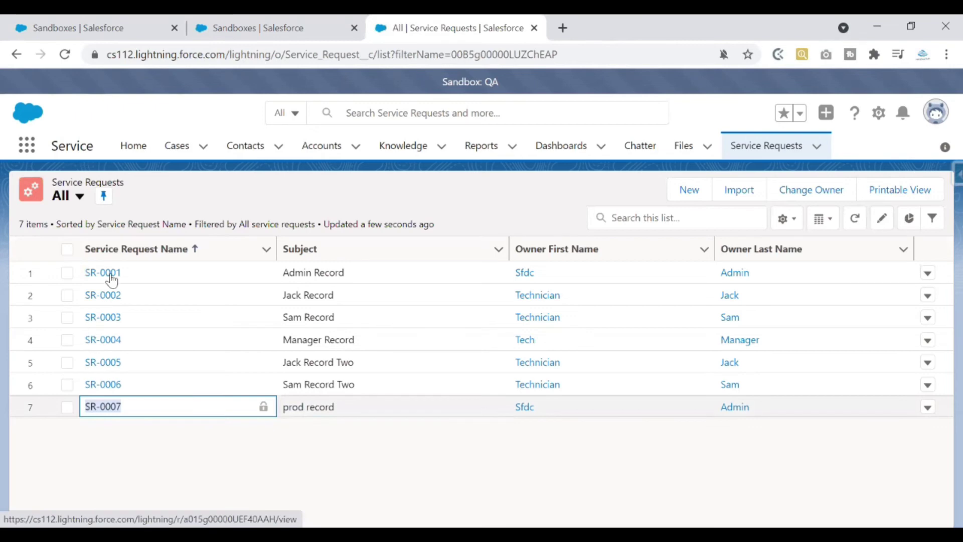
{"action": "left_click", "coordinate": [103, 28]}
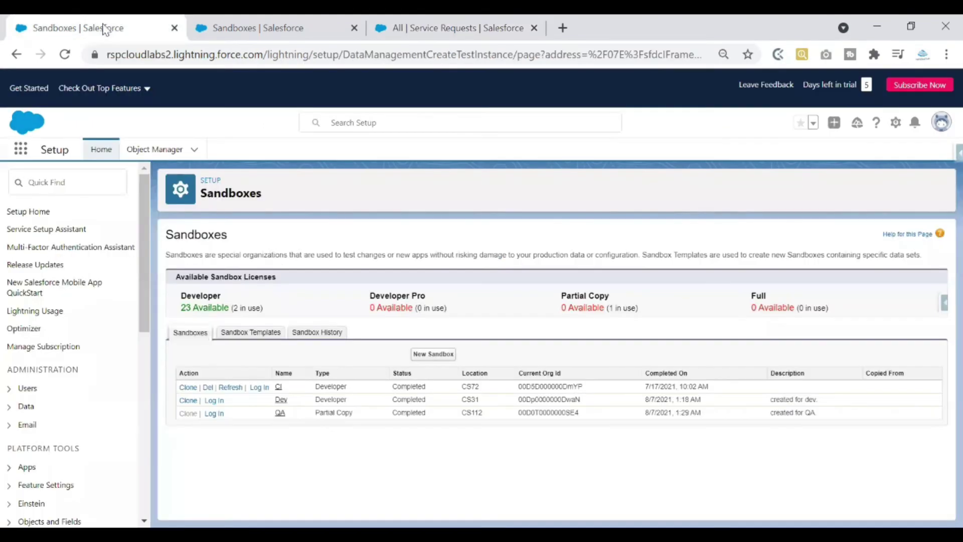
Open production's Service app and view its Service Requests list of seven records.
{"action": "left_click", "coordinate": [230, 29]}
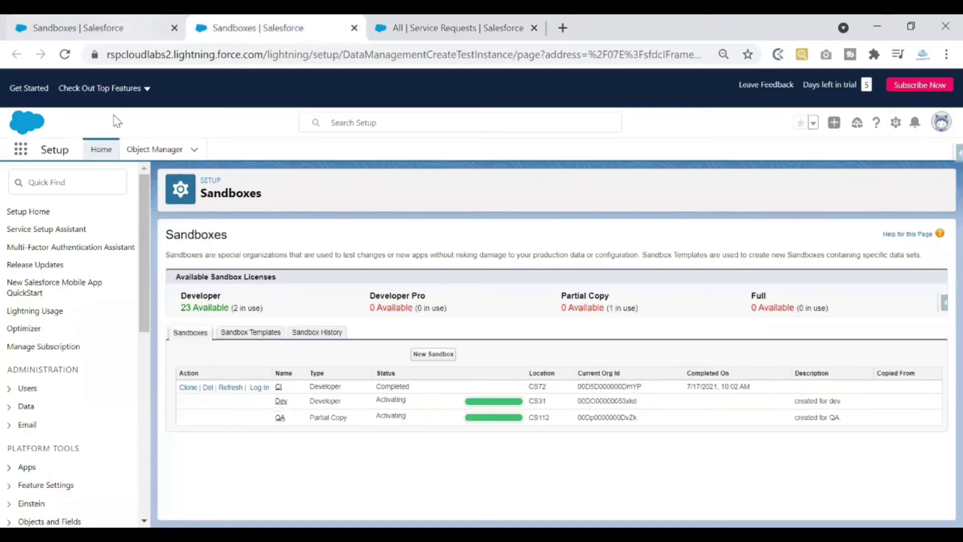
{"action": "left_click", "coordinate": [20, 150]}
{"action": "left_click", "coordinate": [23, 153]}
{"action": "left_click", "coordinate": [24, 157]}
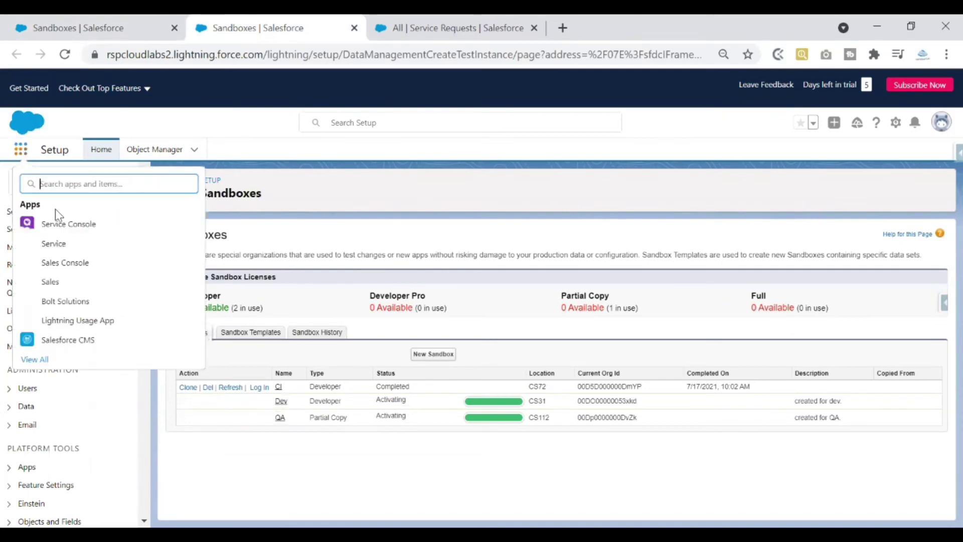
{"action": "left_click", "coordinate": [53, 244]}
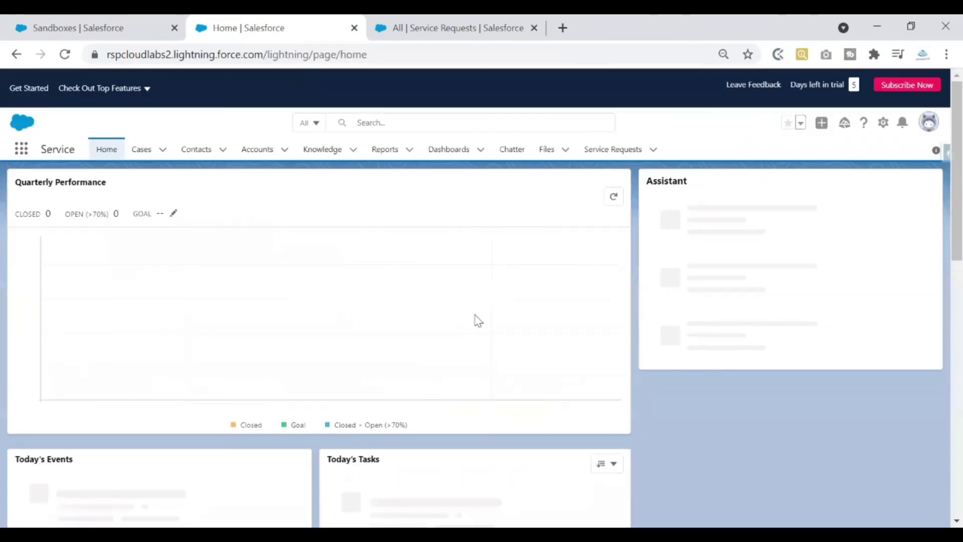
{"action": "left_click", "coordinate": [635, 149]}
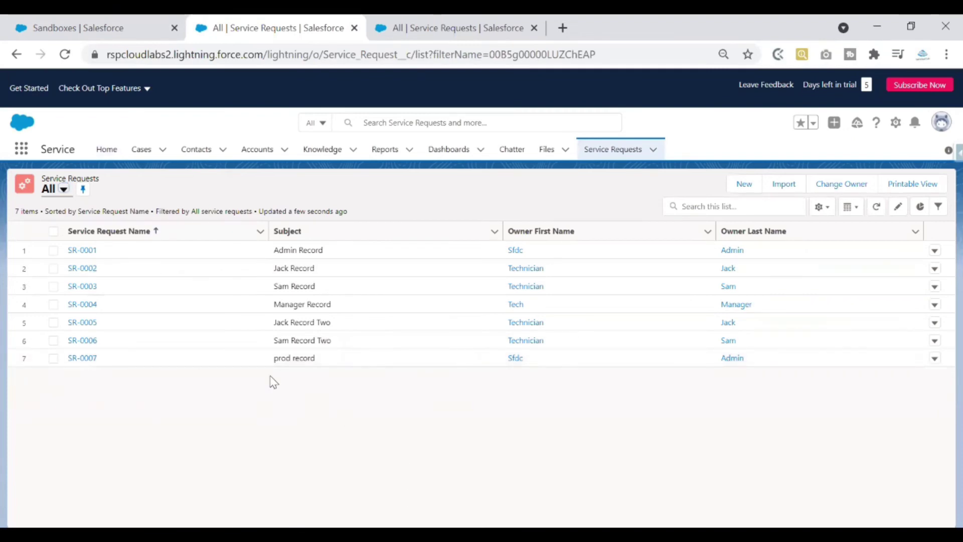
Check the SR-0007 prod record subject in the QA sandbox, then return to Sandboxes setup.
{"action": "left_click", "coordinate": [320, 359]}
{"action": "left_click", "coordinate": [454, 23]}
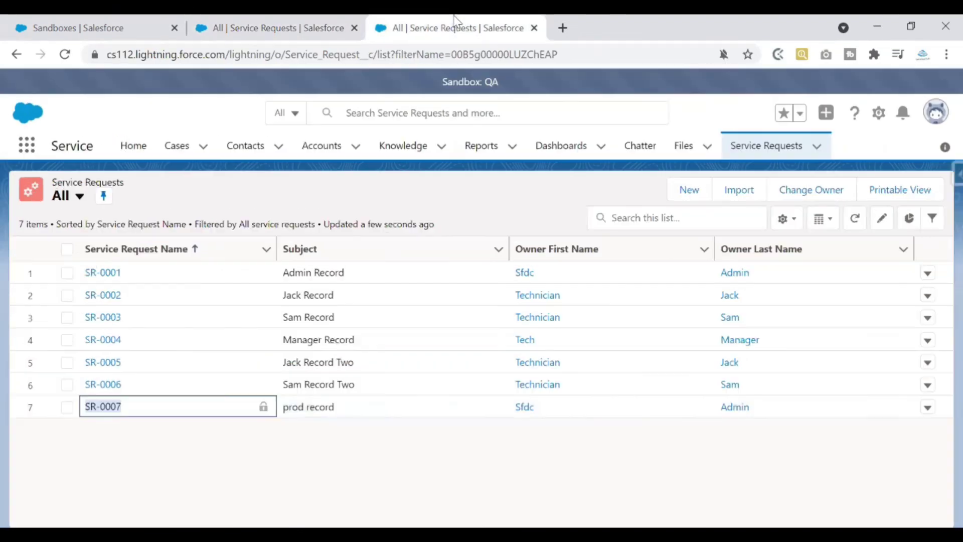
{"action": "left_click_drag", "start_coordinate": [286, 407], "coordinate": [364, 419]}
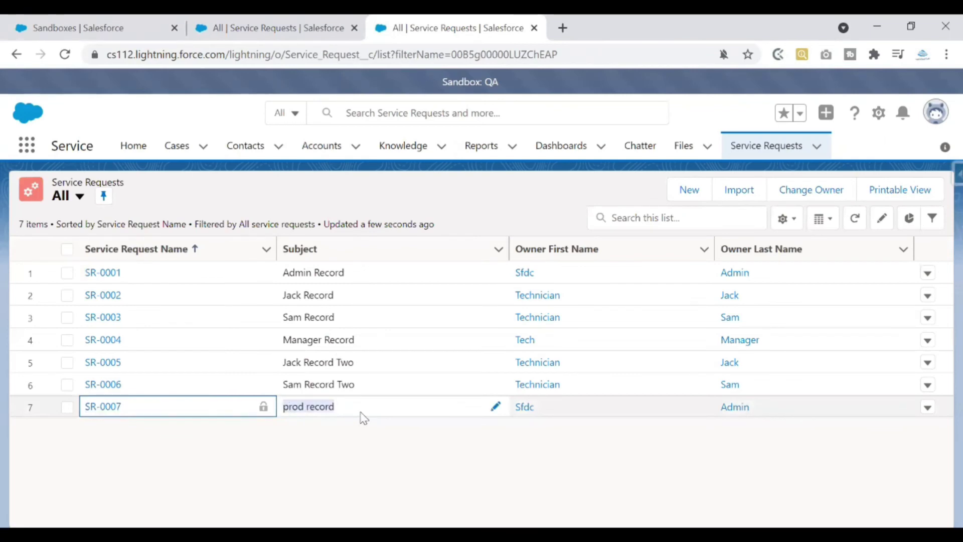
{"action": "left_click_drag", "start_coordinate": [331, 409], "coordinate": [337, 443]}
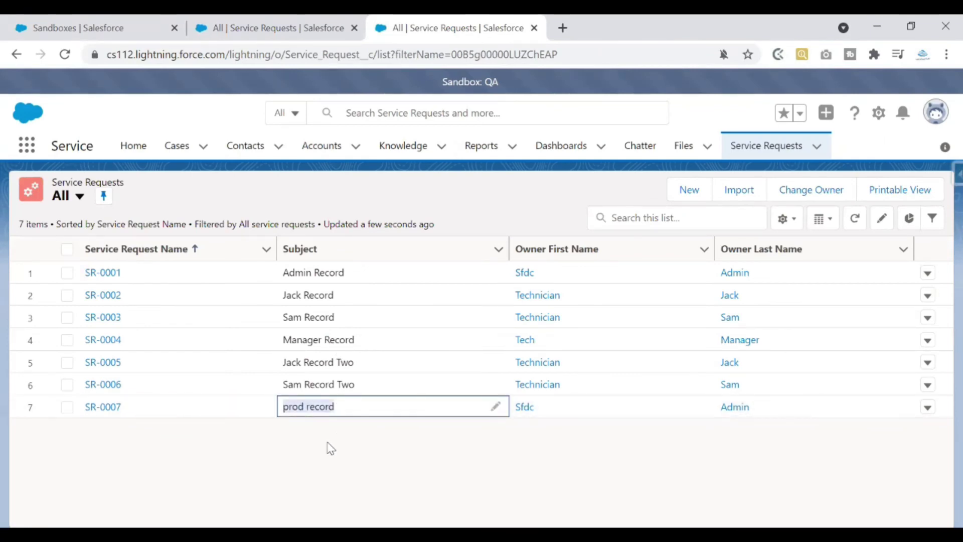
{"action": "left_click", "coordinate": [331, 448]}
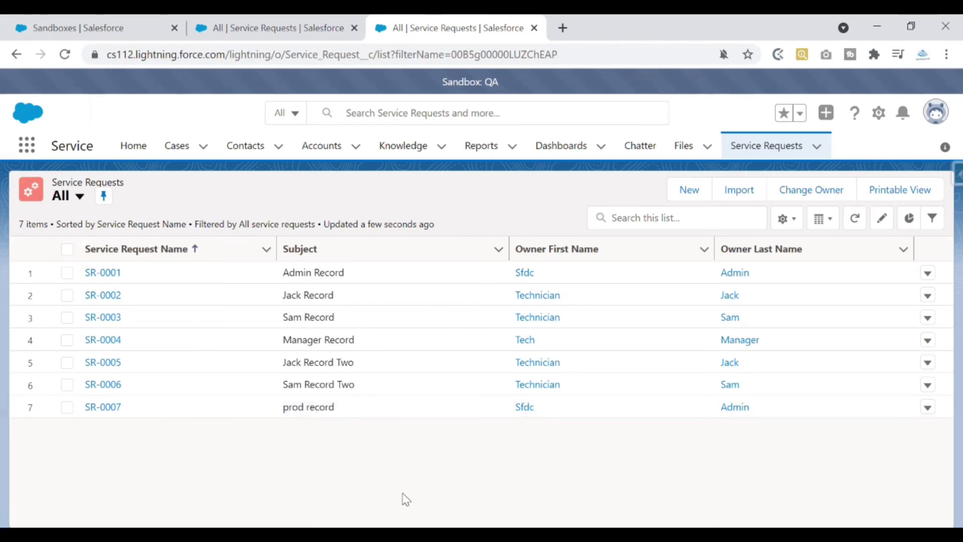
{"action": "key", "text": "ctrl+1"}
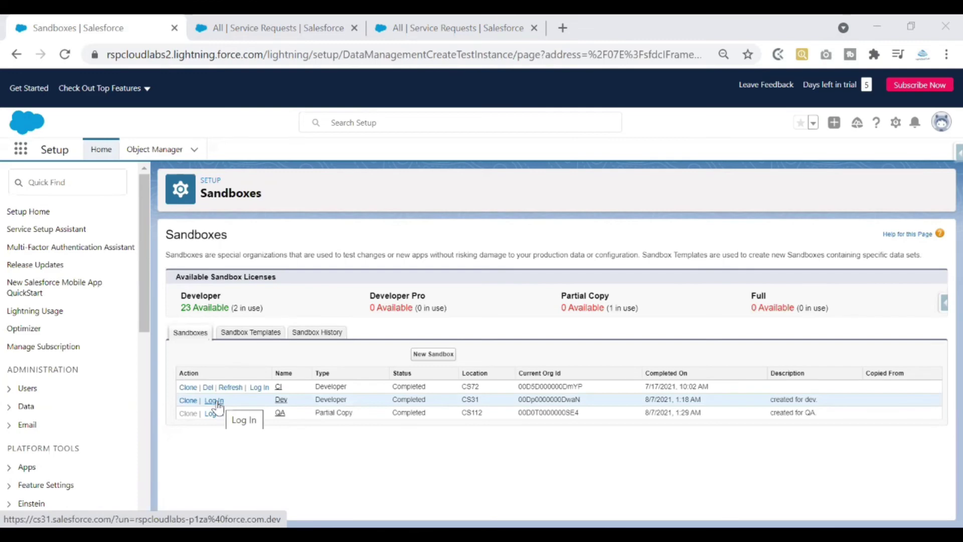
Log into the refreshed Dev sandbox with the saved password.
{"action": "left_click", "coordinate": [214, 400]}
{"action": "left_click_drag", "start_coordinate": [279, 28], "coordinate": [467, 25]}
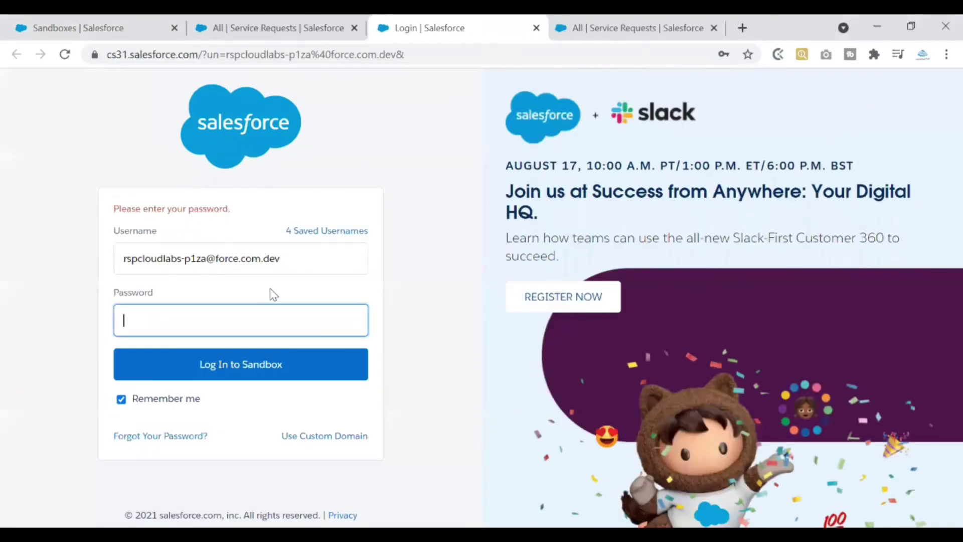
{"action": "left_click", "coordinate": [217, 316]}
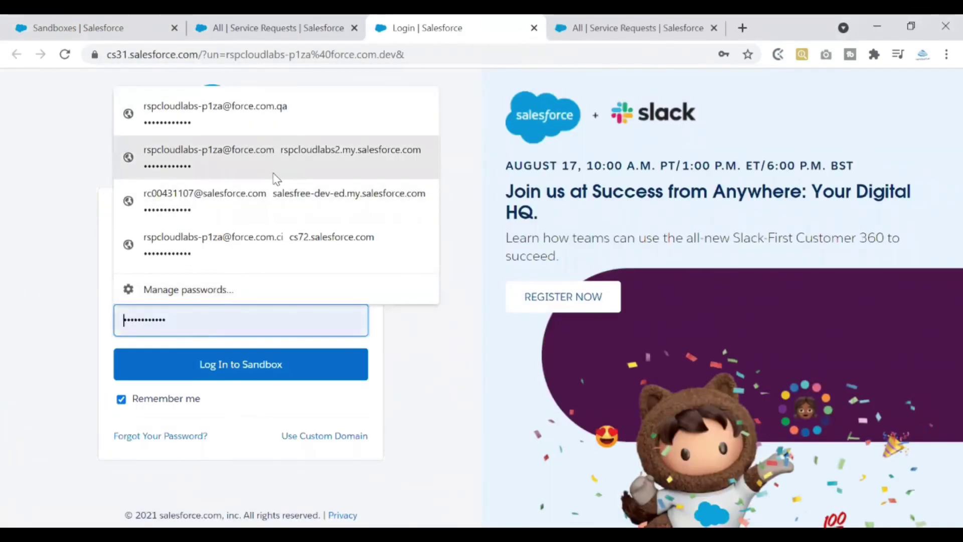
{"action": "left_click", "coordinate": [236, 359]}
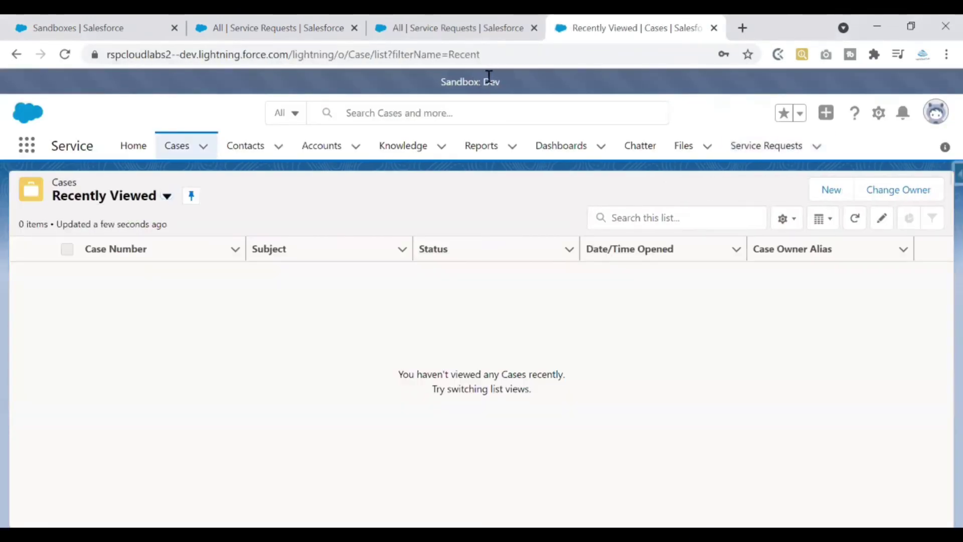
Reload Dev's Service Requests list, which shows no records, then return to Sandboxes setup.
{"action": "left_click", "coordinate": [555, 98]}
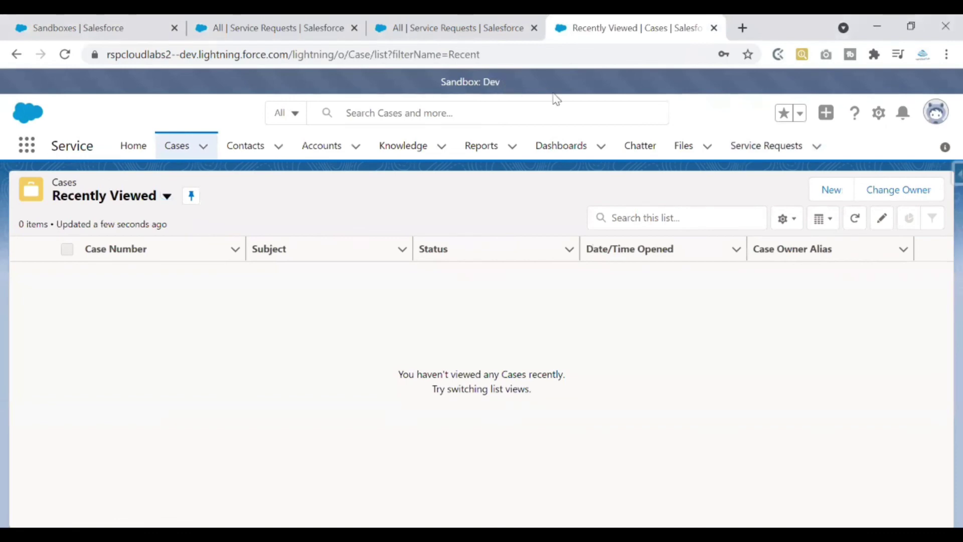
{"action": "left_click", "coordinate": [761, 151]}
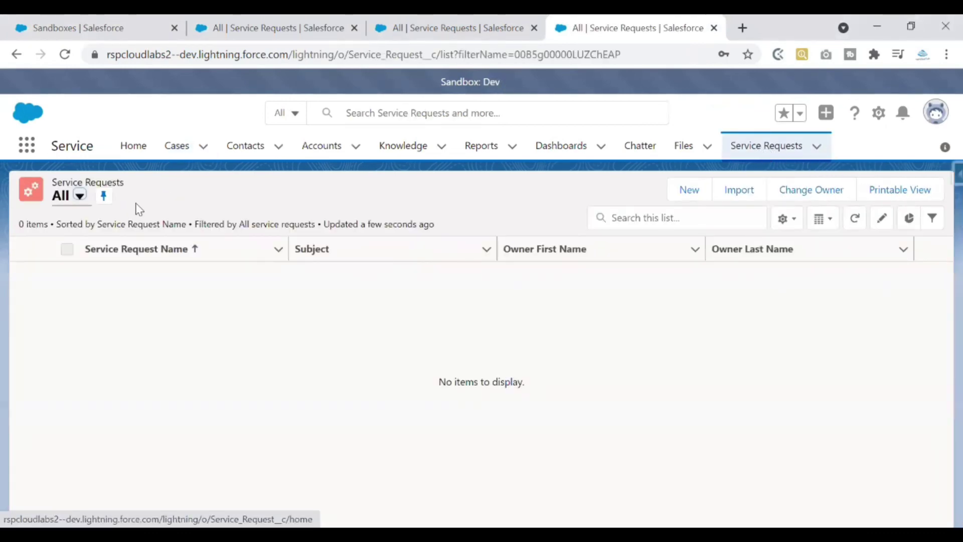
{"action": "left_click", "coordinate": [65, 56]}
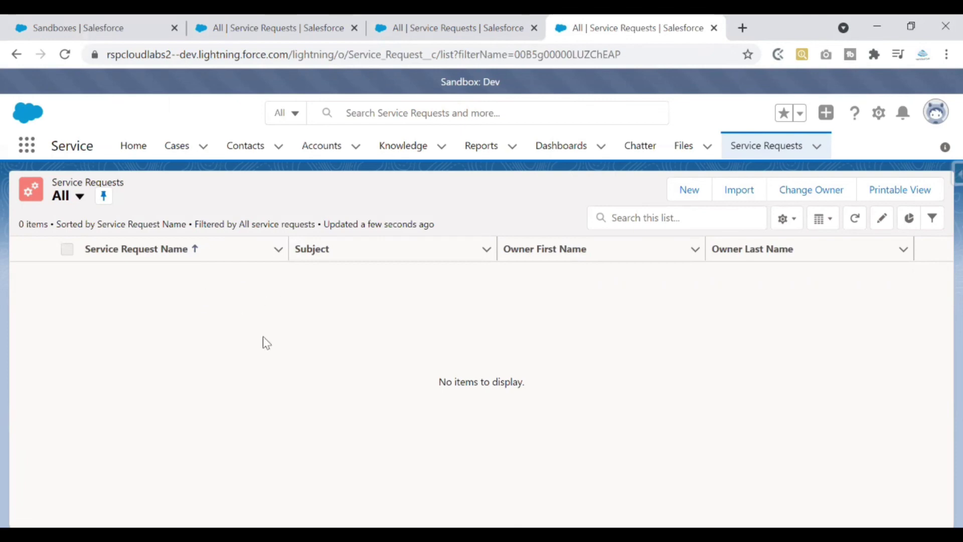
{"action": "key", "text": "ctrl+1"}
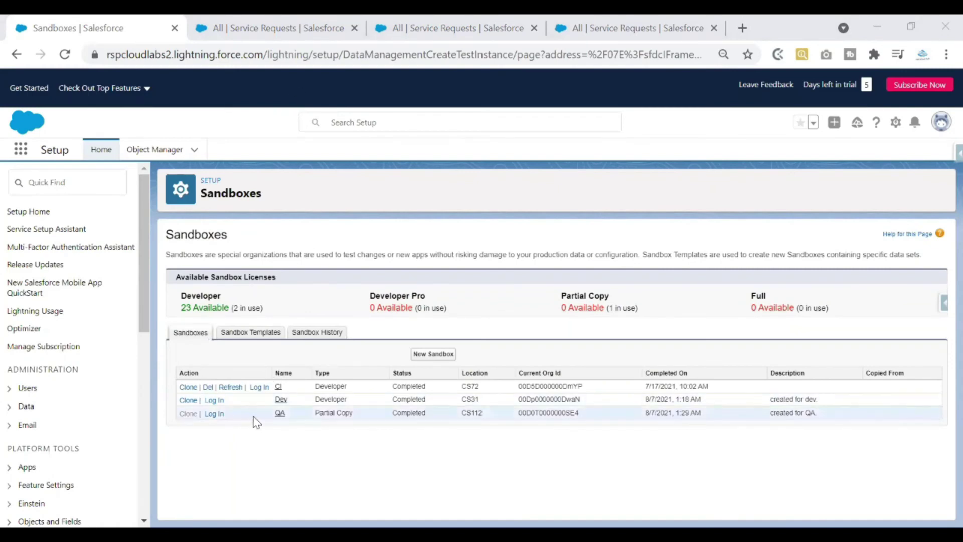
Review Sandbox History: Dev refreshed 8/6/2021 11:02 AM, QA 10:47 AM, and who activated QA.
{"action": "left_click", "coordinate": [235, 401]}
{"action": "left_click", "coordinate": [310, 333]}
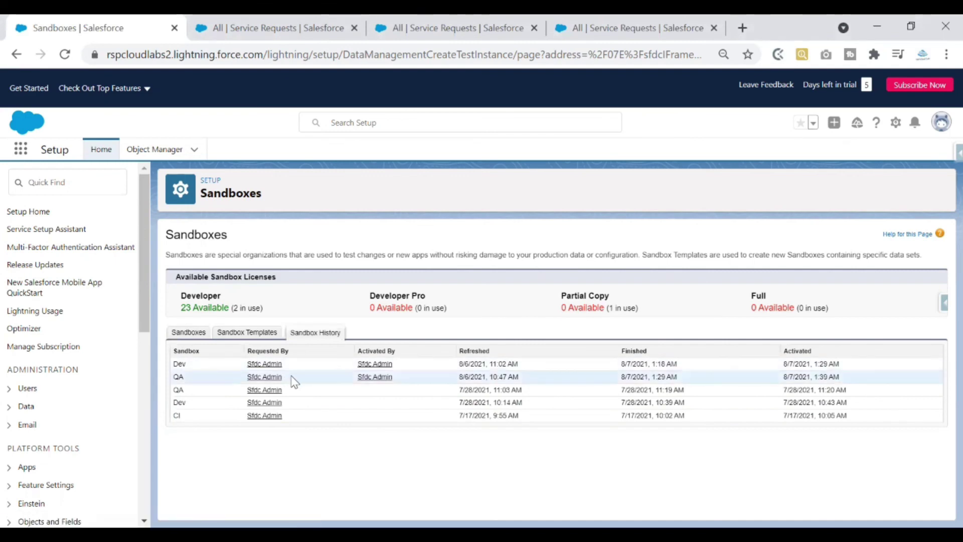
{"action": "left_click_drag", "start_coordinate": [338, 375], "coordinate": [555, 379]}
{"action": "left_click", "coordinate": [576, 383]}
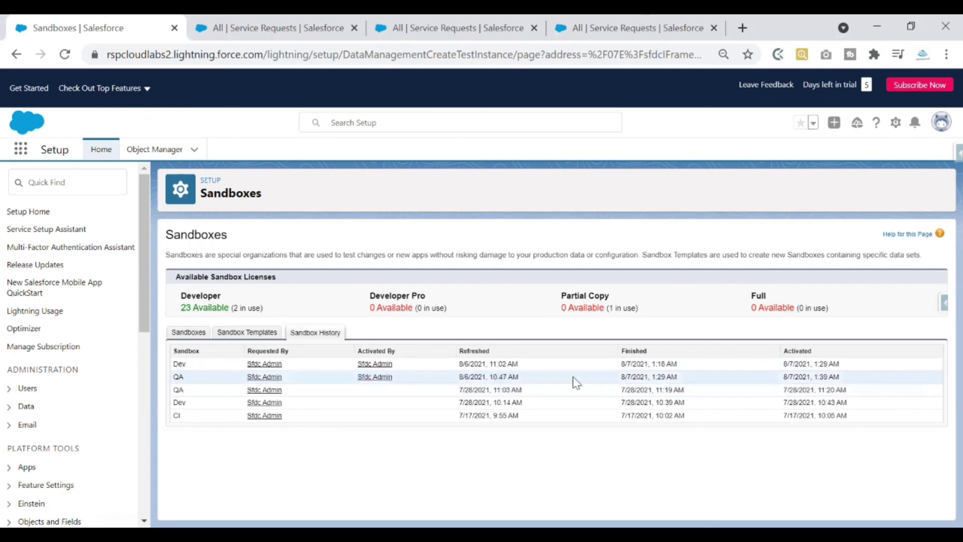
{"action": "left_click_drag", "start_coordinate": [458, 375], "coordinate": [540, 381]}
{"action": "left_click_drag", "start_coordinate": [450, 361], "coordinate": [550, 363]}
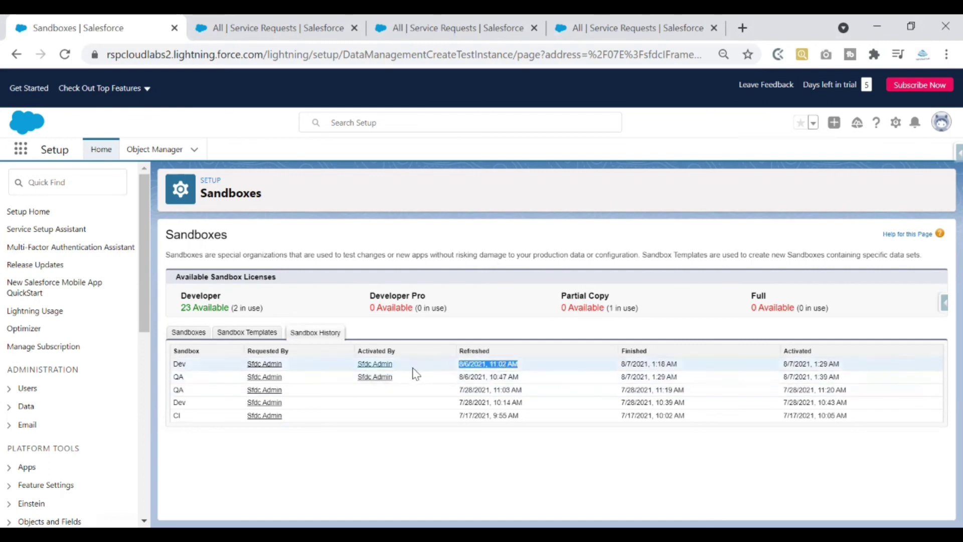
{"action": "left_click_drag", "start_coordinate": [394, 377], "coordinate": [356, 376]}
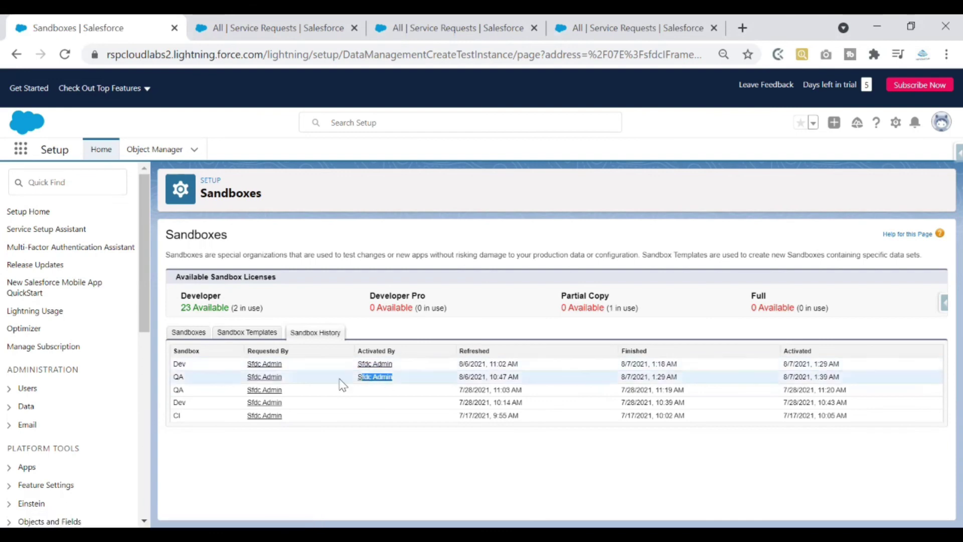